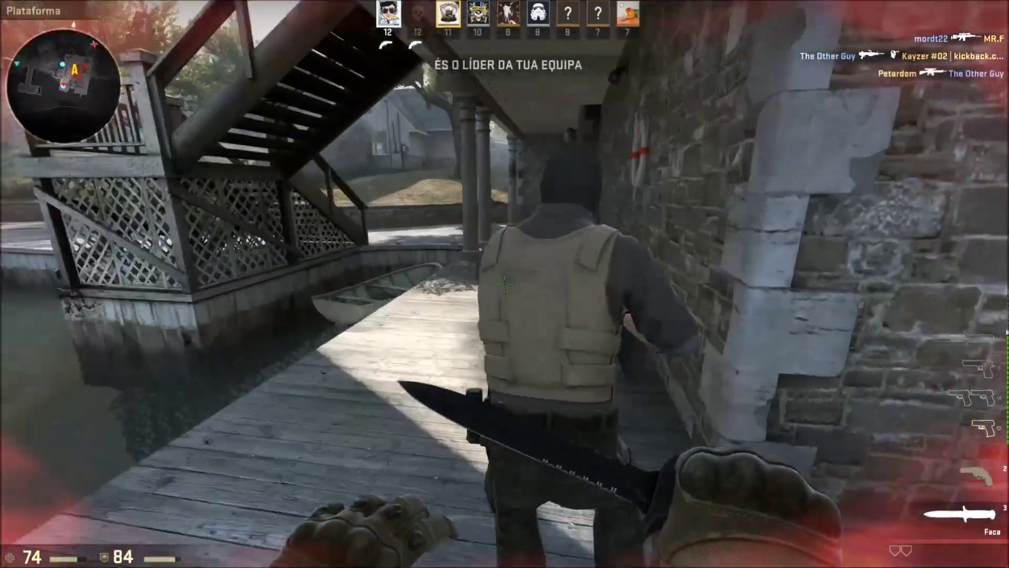
click(505, 284)
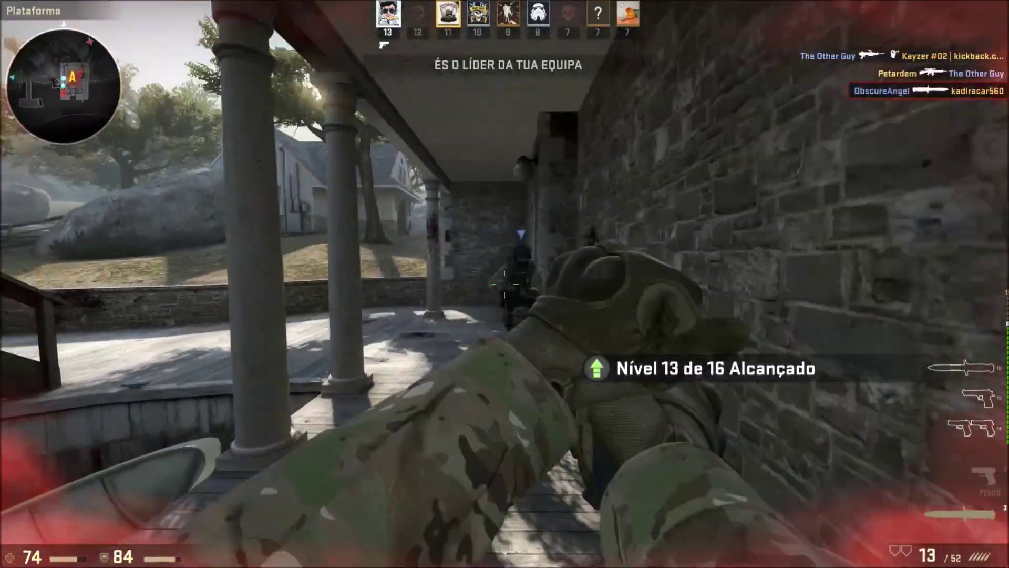
key(w)
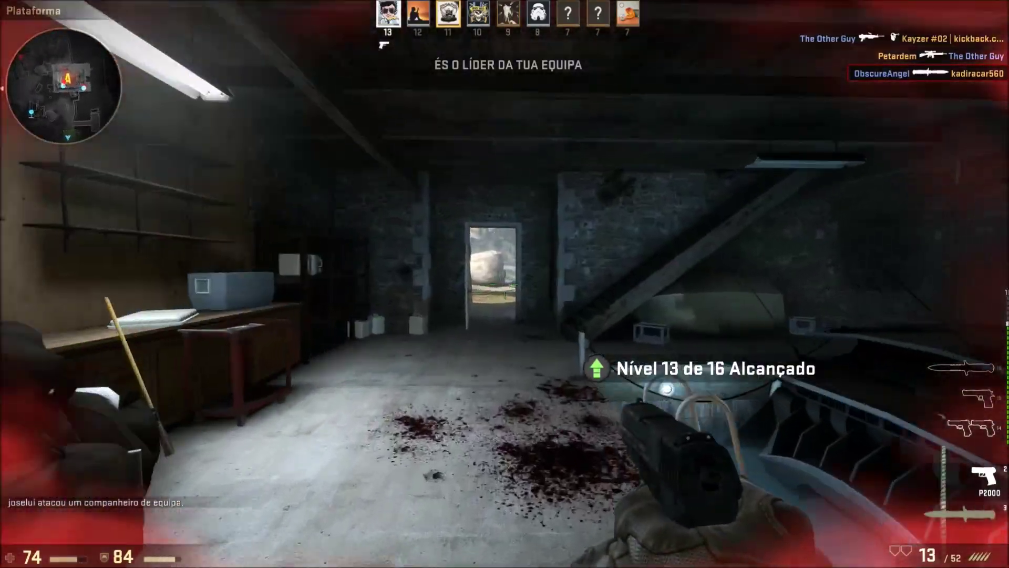
key(w)
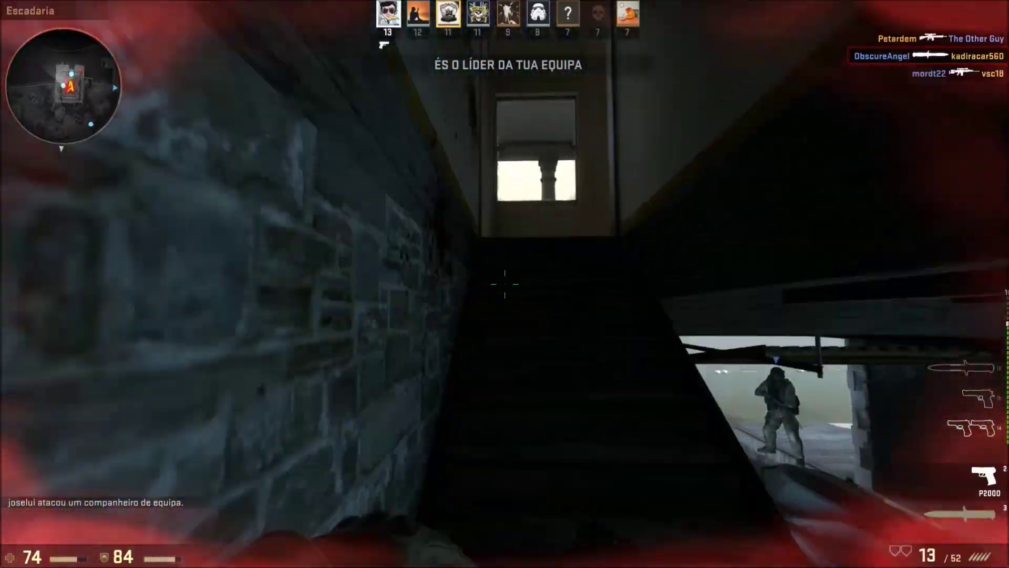
key(w)
key(3)
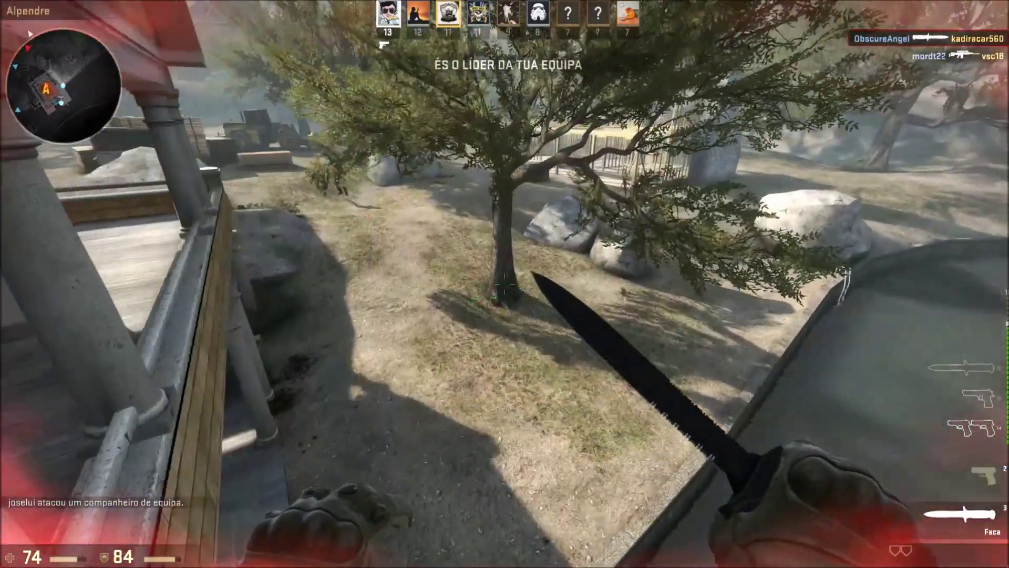
key(2)
click(504, 284)
click(505, 284)
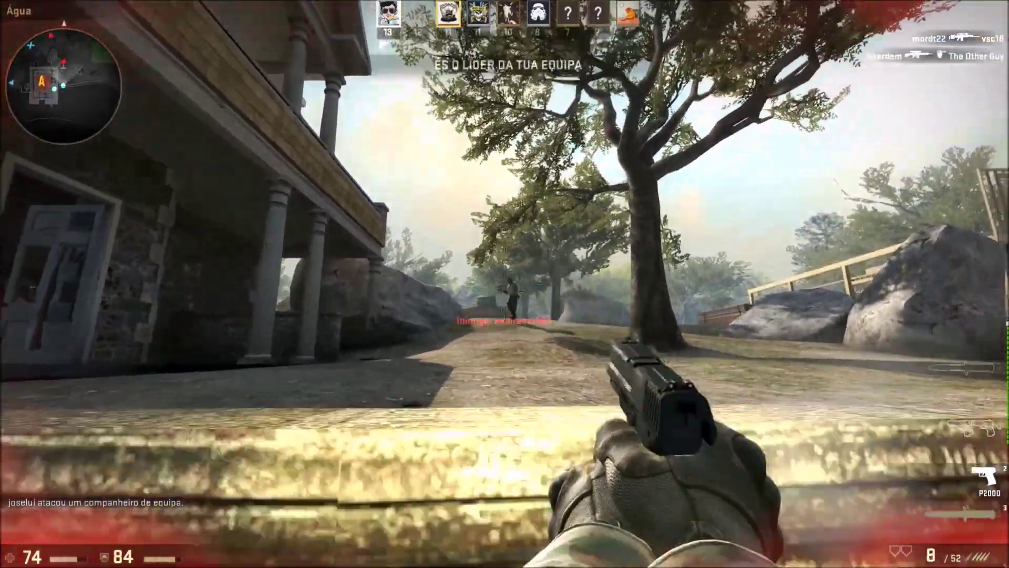
click(505, 284)
click(505, 284)
click(505, 284)
click(505, 284)
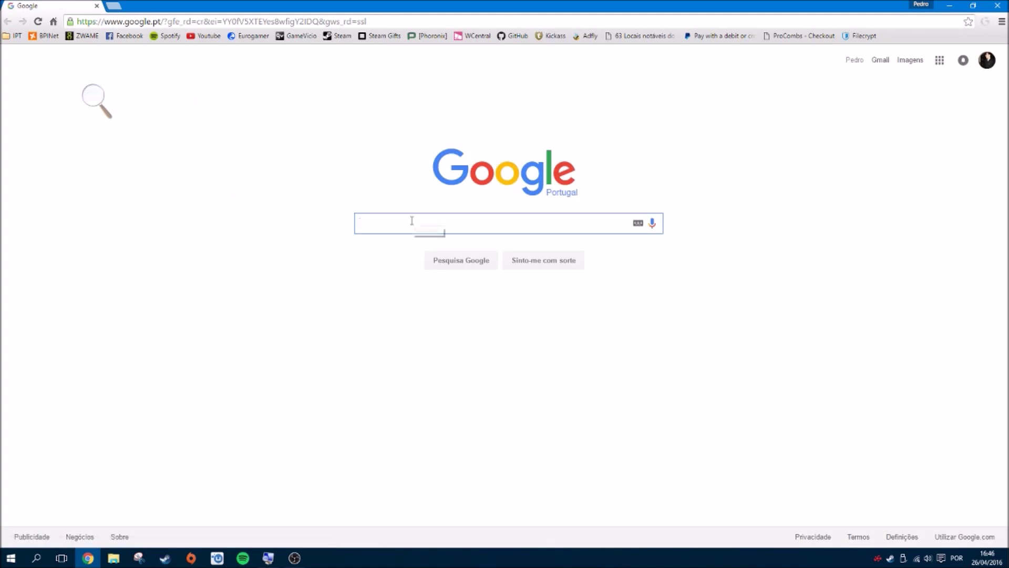
text(bluestacks)
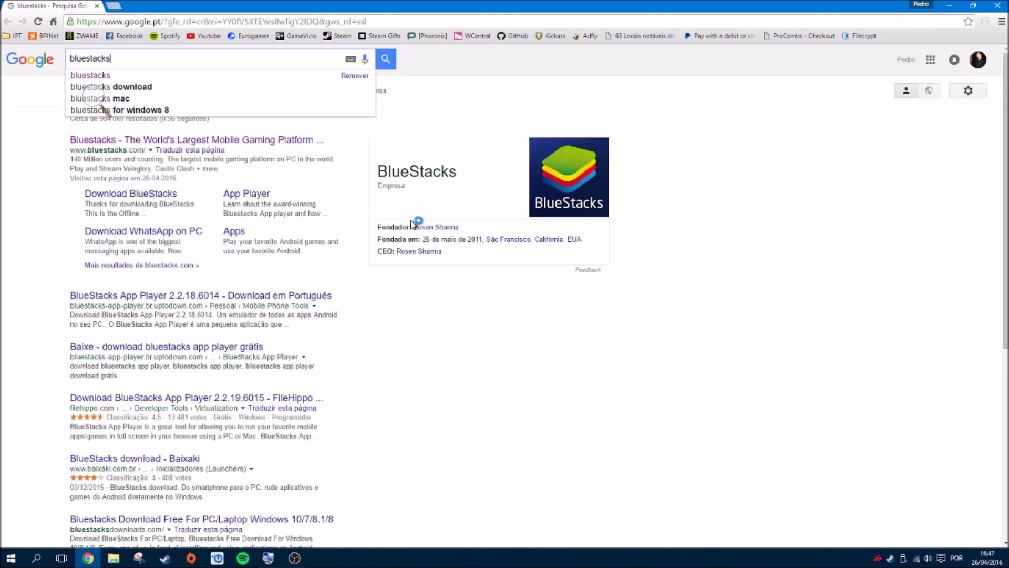
key(Return)
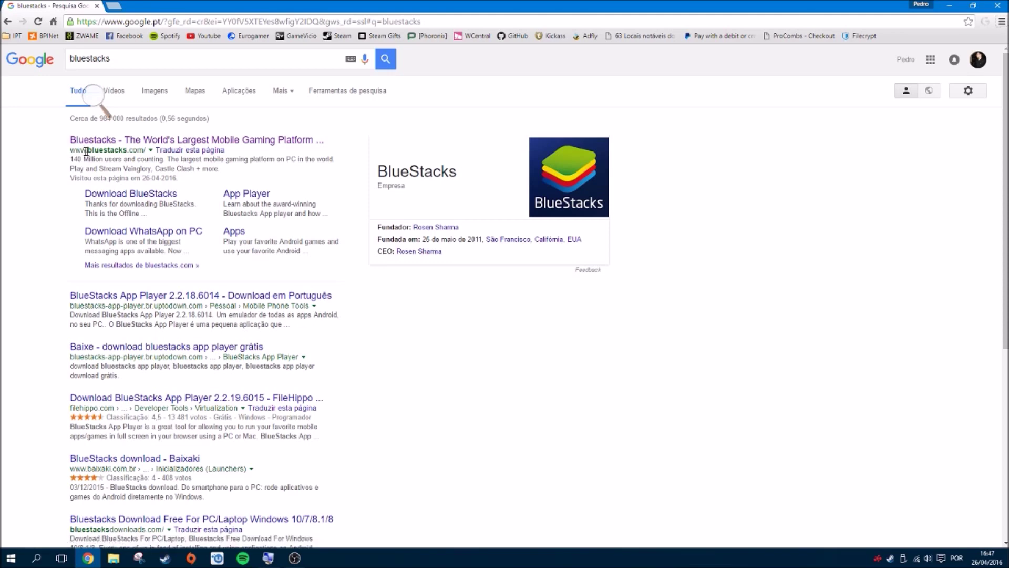
key(ctrl+plus)
key(ctrl+plus)
key(ctrl+plus)
key(ctrl+plus)
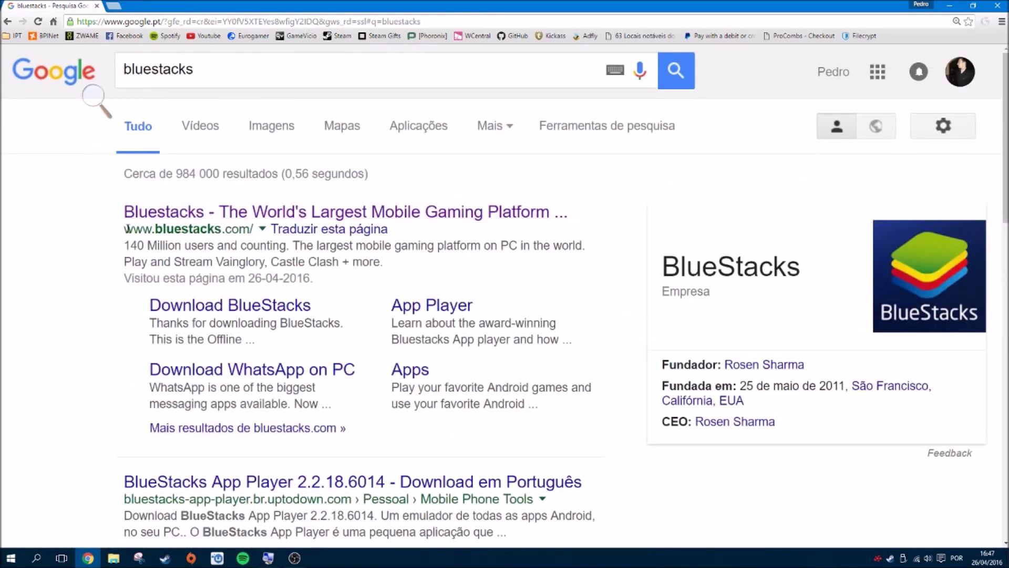
drag(153, 230, 263, 230)
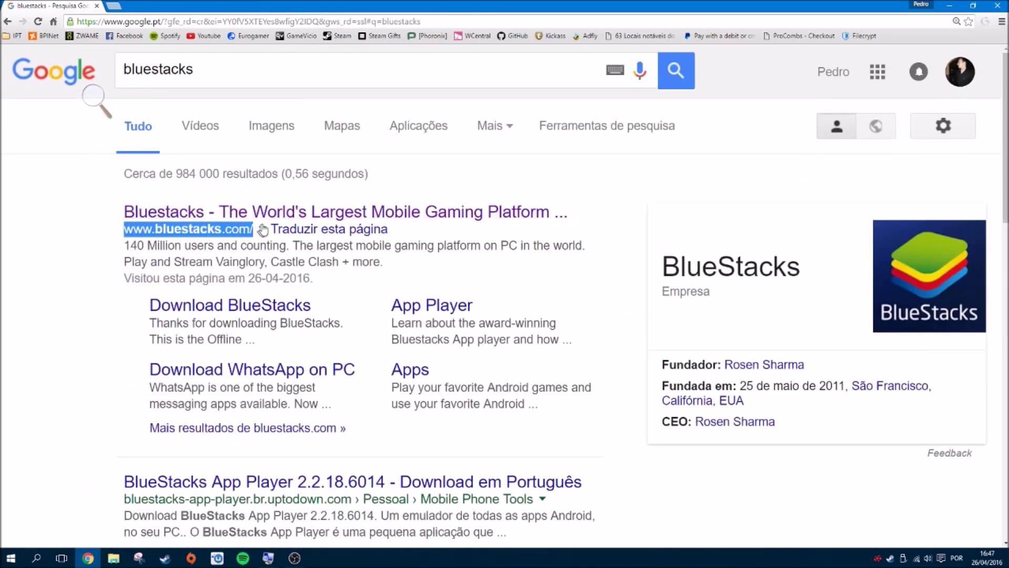
- Start downloading BlueStacks from the official site and cancel the transfer in the browser's full download list
click(260, 306)
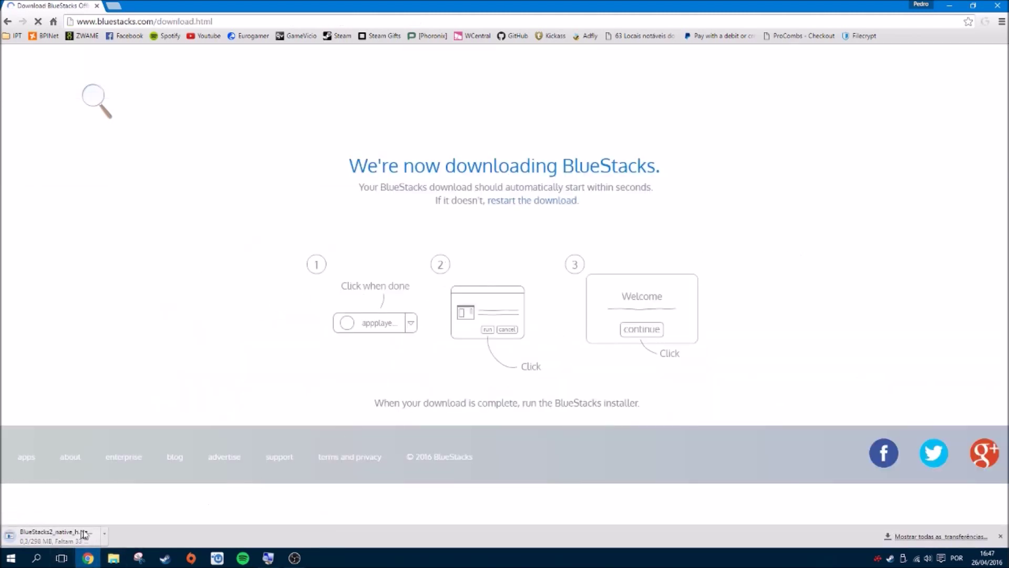
click(919, 538)
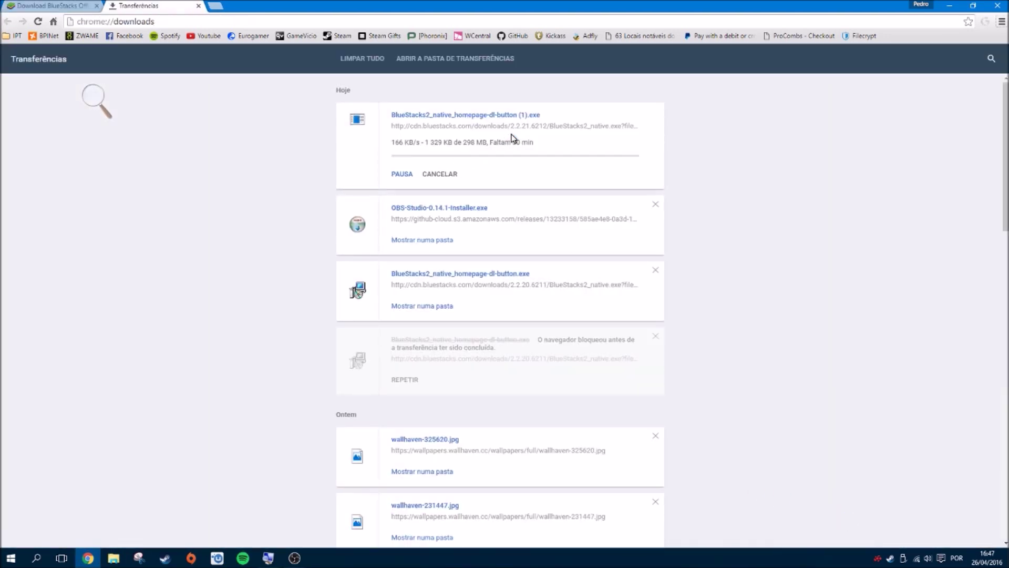
key(ctrl+plus)
key(ctrl+plus)
key(ctrl+plus)
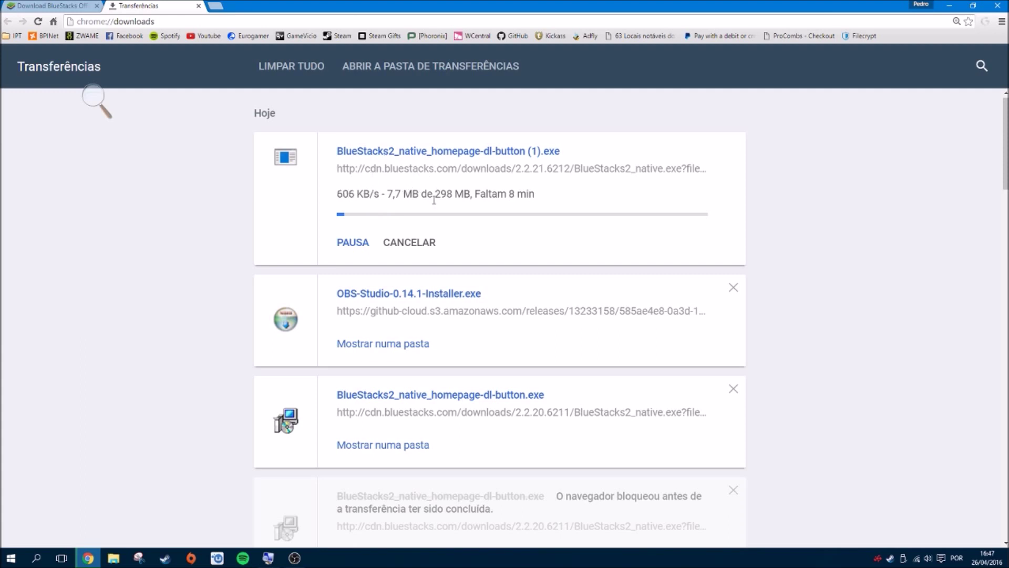
key(ctrl+minus)
click(434, 192)
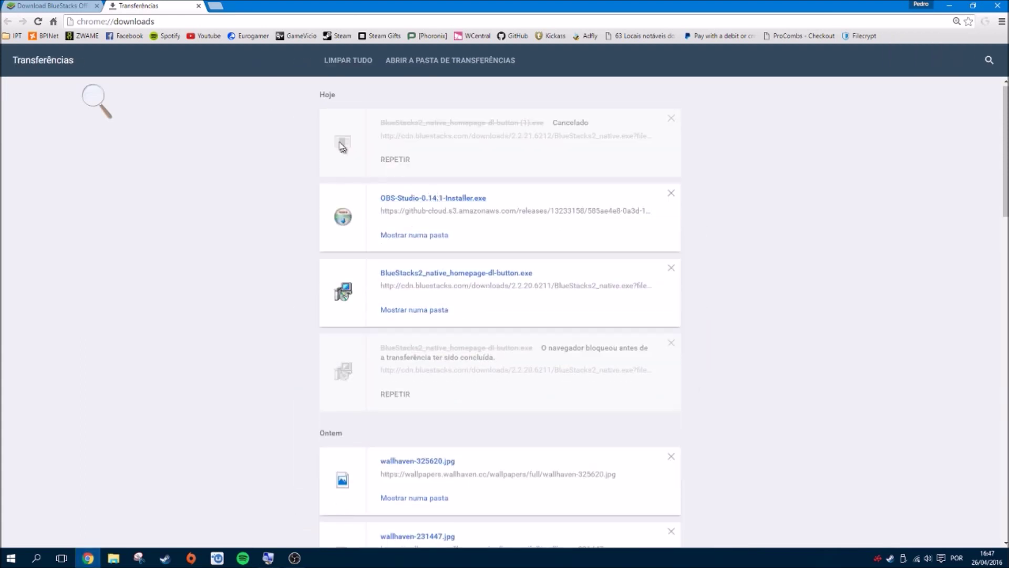
- Switch to File Explorer and run BlueStacks2_native_homepage-dl-button.exe from the Transferências folder, leaving only the installer in view
click(949, 5)
click(114, 557)
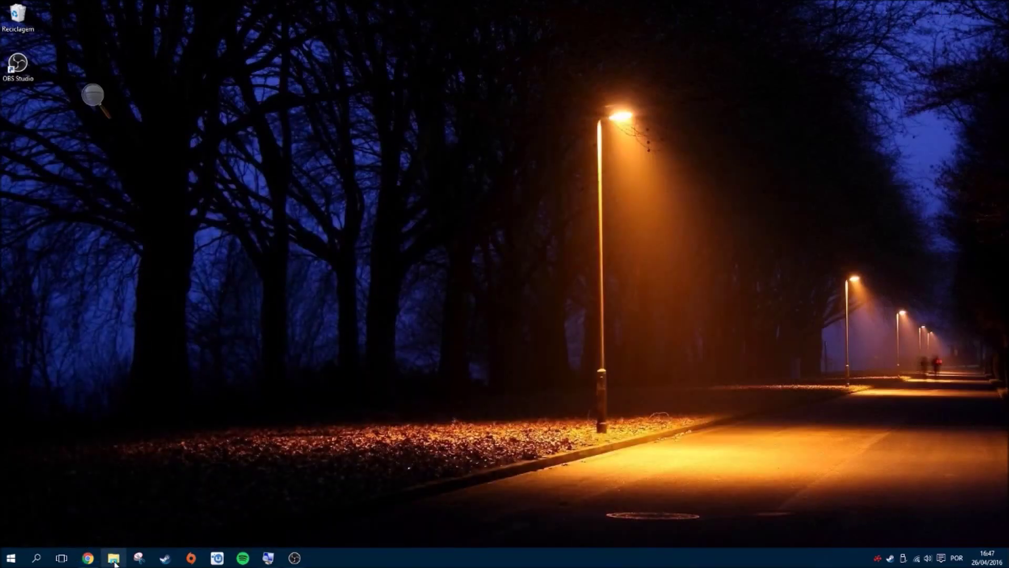
double_click(185, 210)
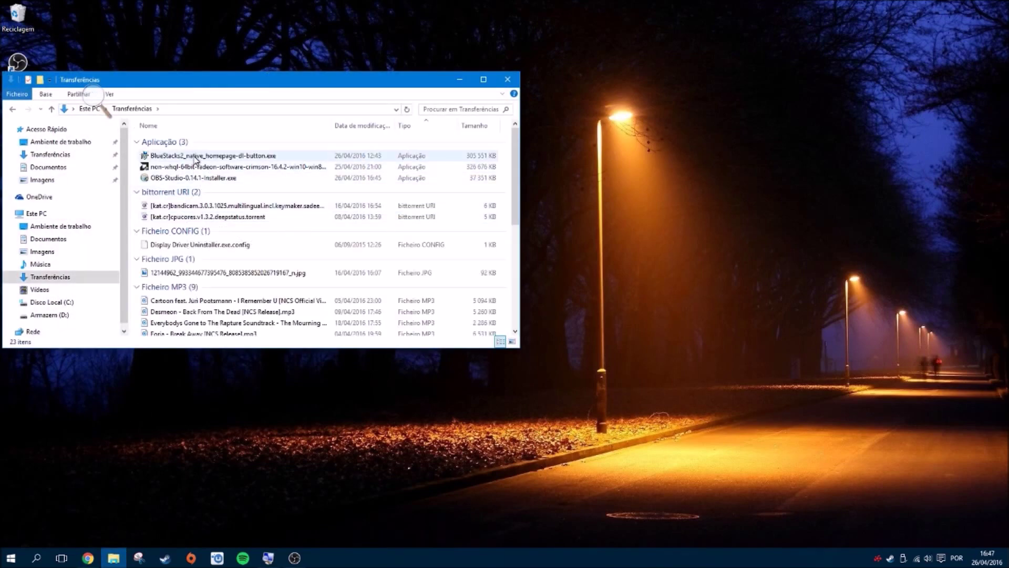
double_click(196, 157)
click(459, 81)
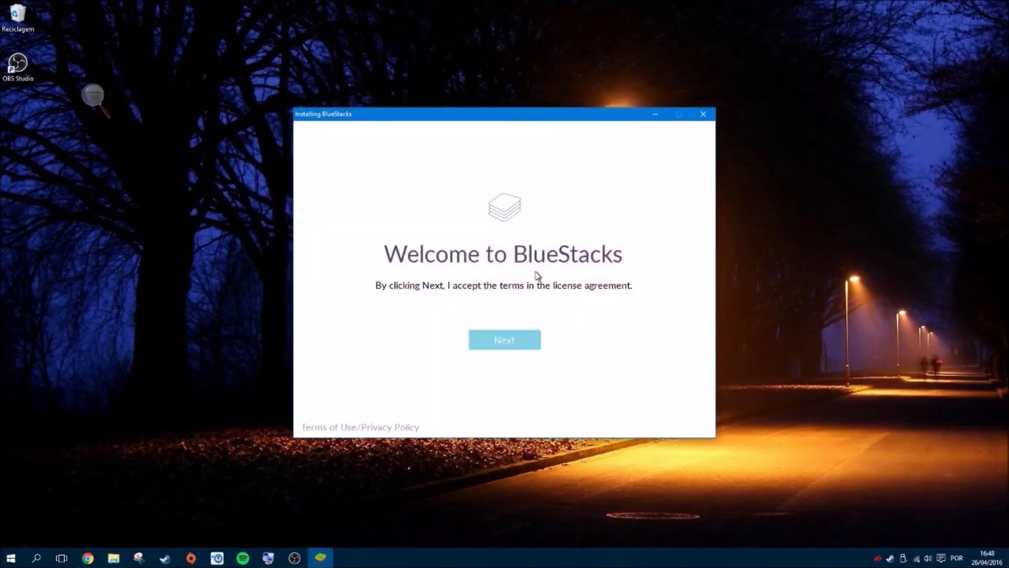
- Install BlueStacks with its data in C:\ProgramData, keeping App store access, Application Communications and launch on completion enabled
click(507, 341)
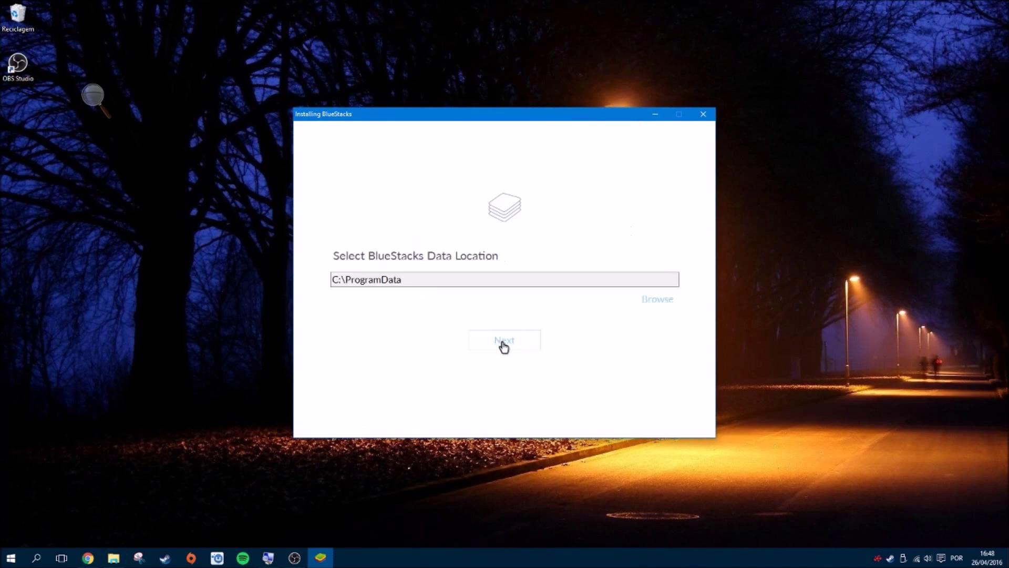
click(509, 349)
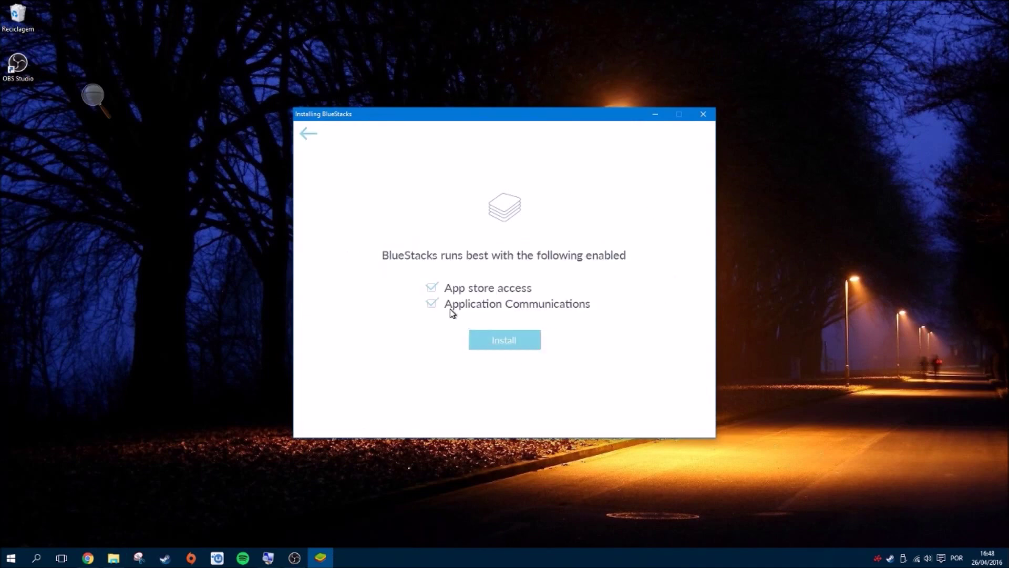
click(504, 339)
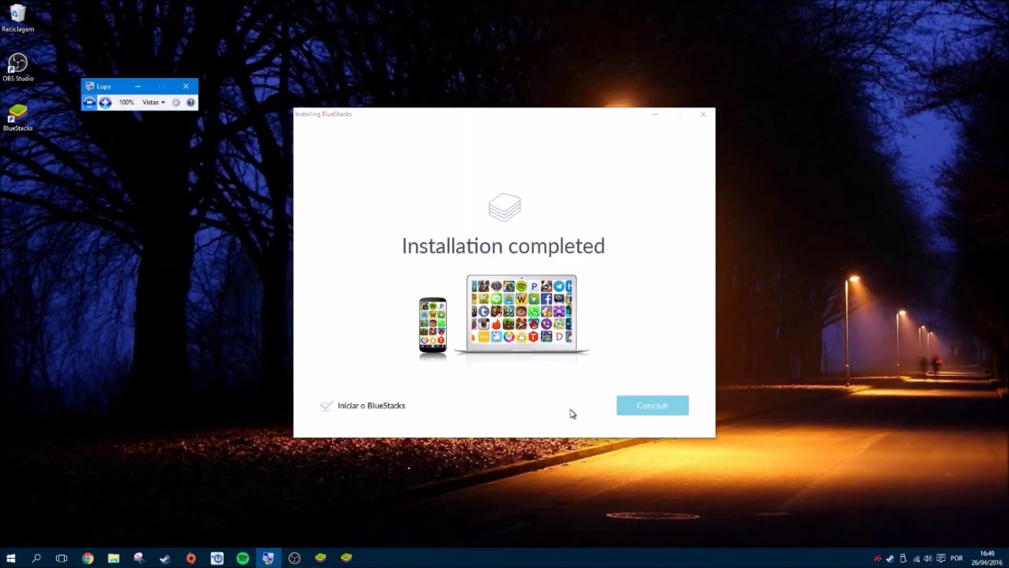
click(639, 408)
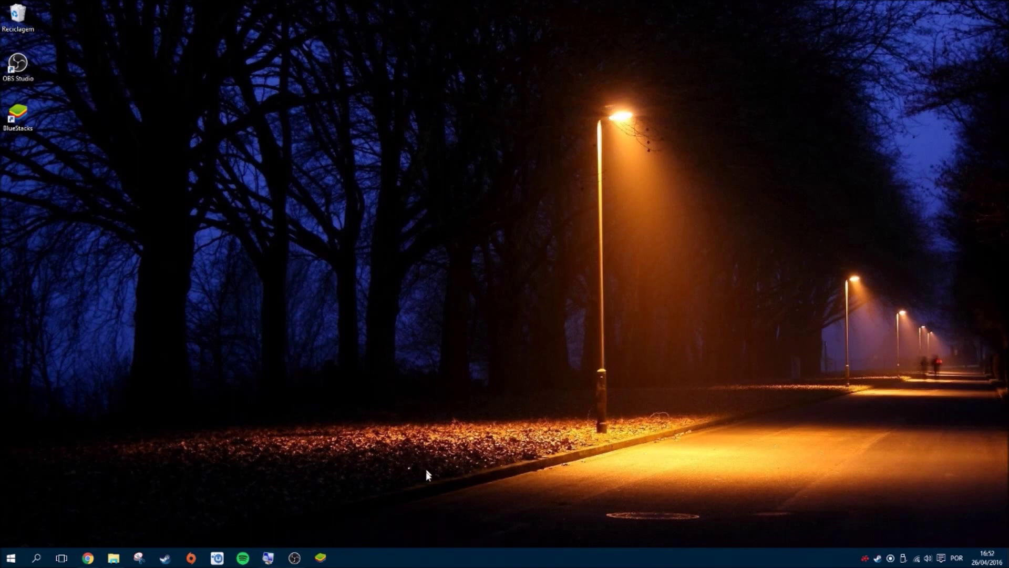
- Switch to BlueStacks, search its apps for "steam" and continue that search on Google Play
click(321, 556)
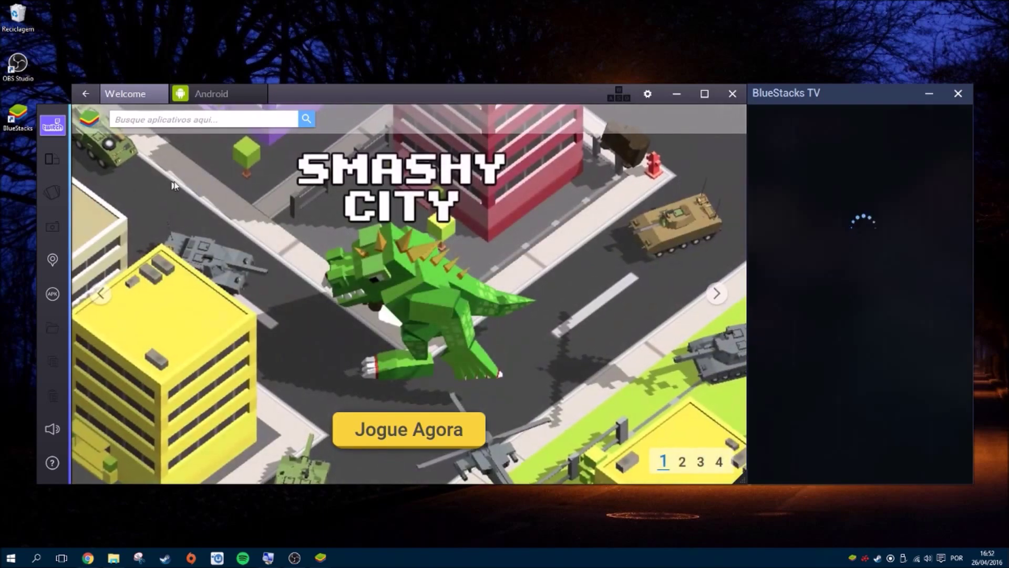
click(195, 119)
text(steam)
key(Return)
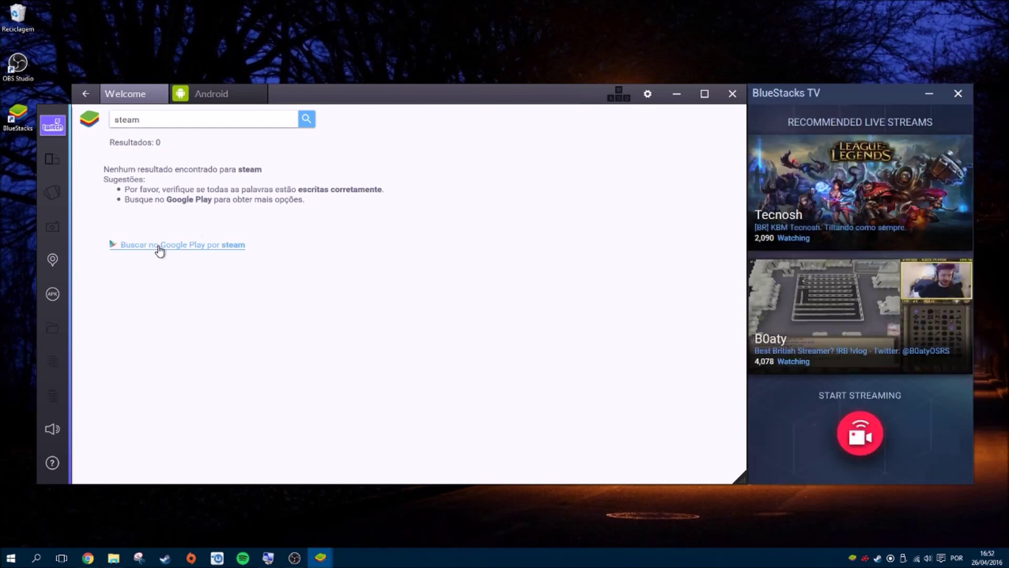
click(160, 251)
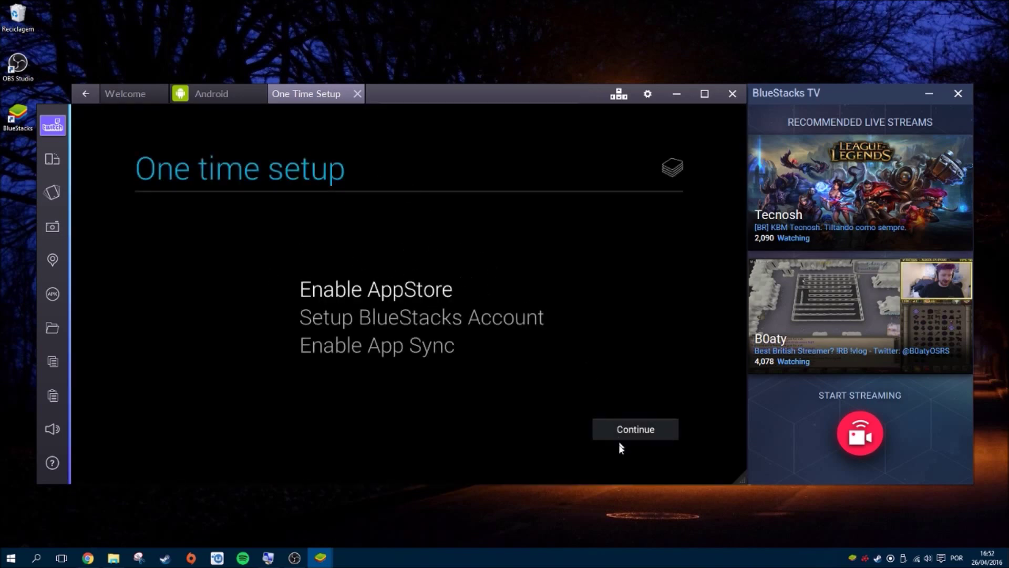
- Enable the AppStore by signing in with an existing Google account, with Google Play news and offers turned off
click(630, 432)
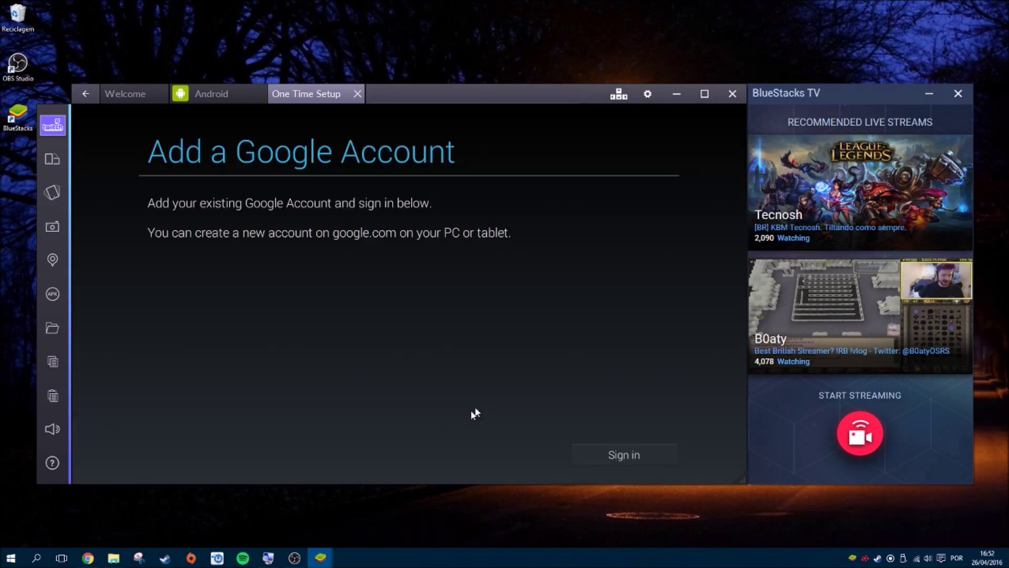
click(625, 454)
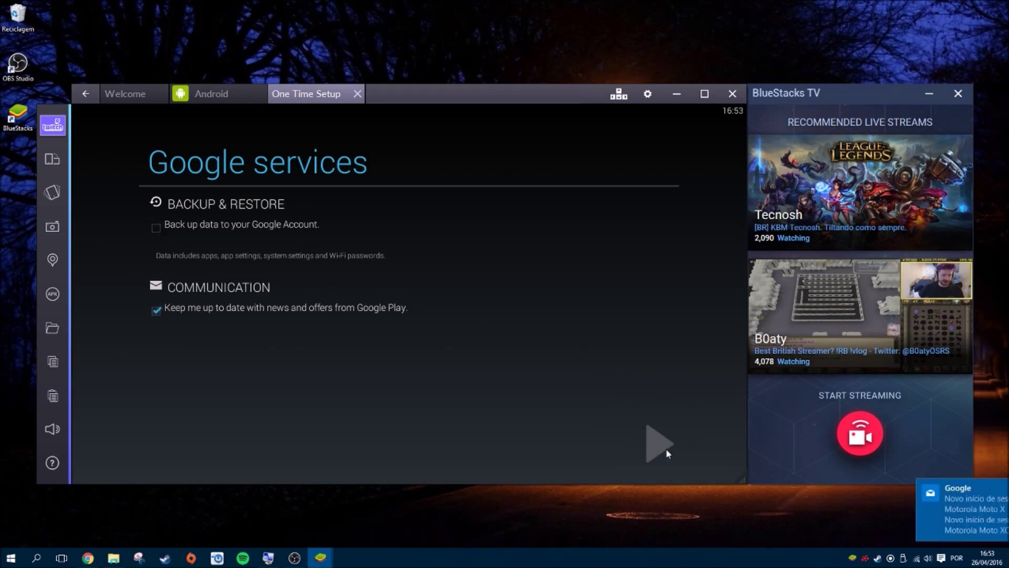
click(156, 309)
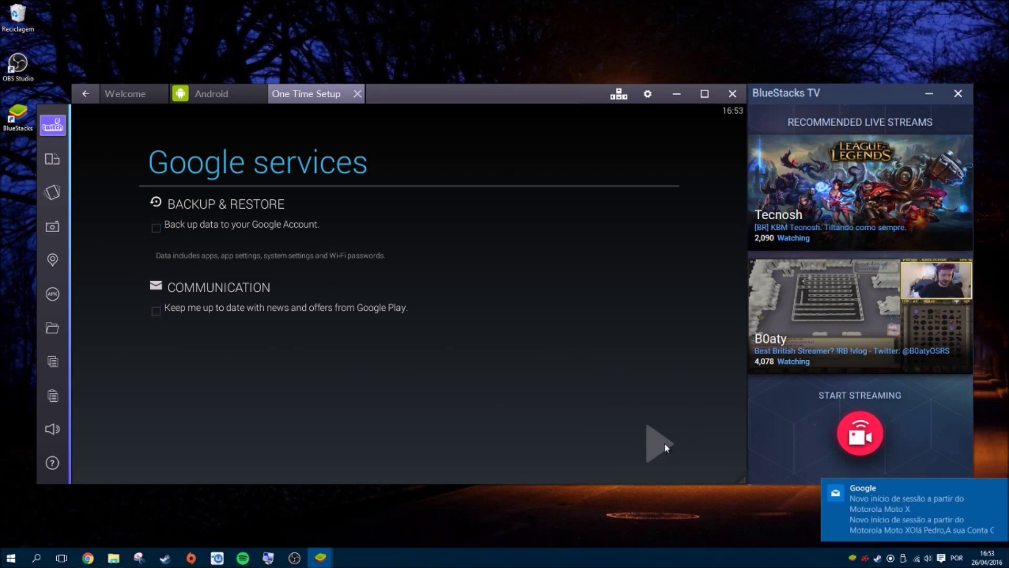
click(659, 444)
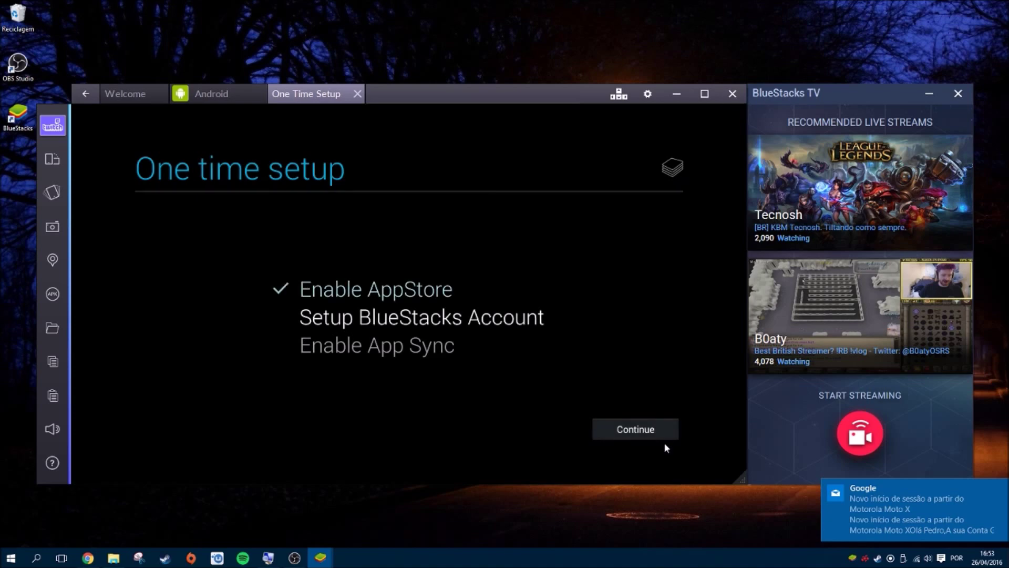
- Set up the BlueStacks account, enable App Sync and finish the one-time setup
click(642, 429)
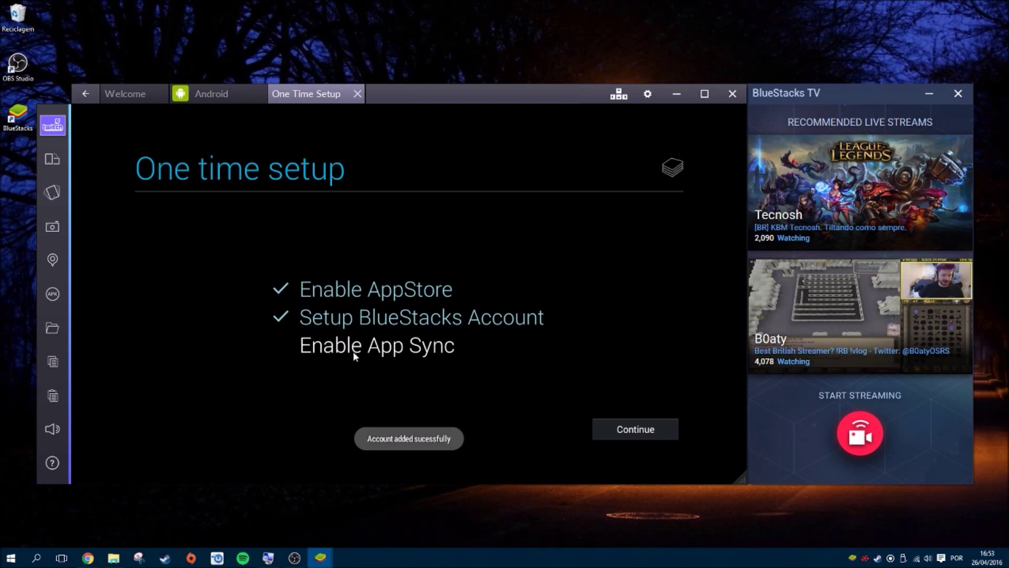
click(634, 431)
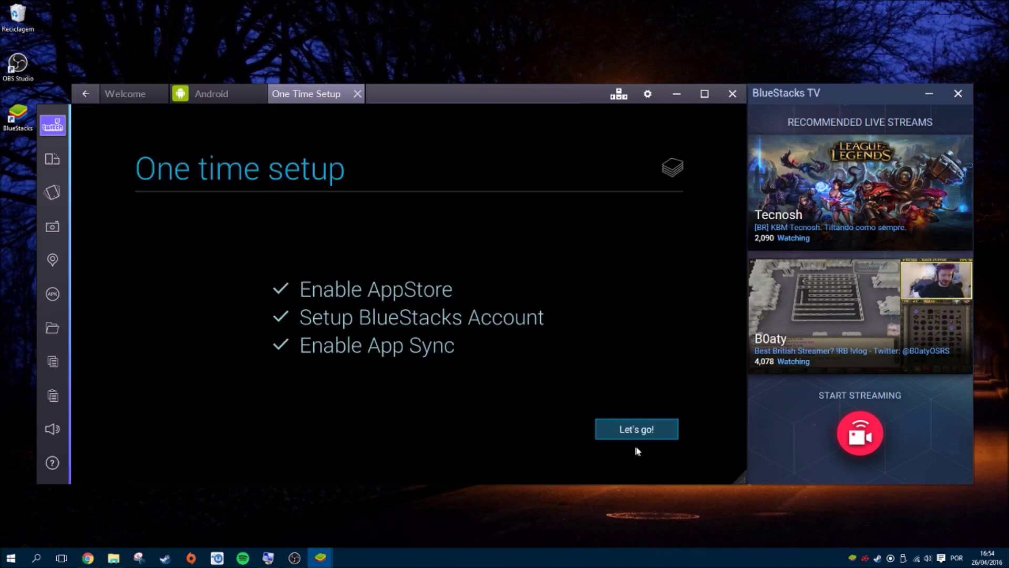
click(645, 429)
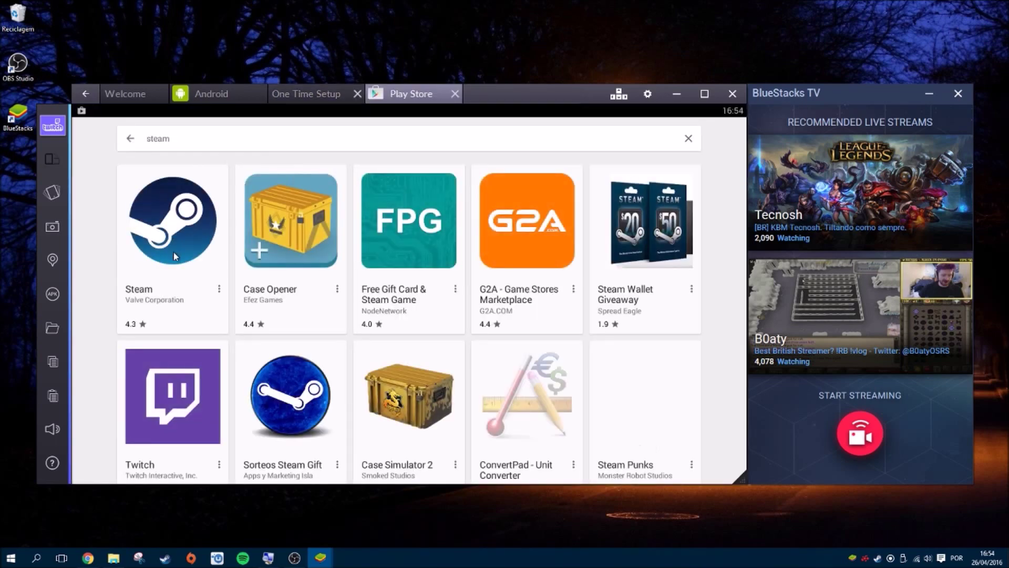
- Browse the Play Store results for "steam" and open the page of the Steam app by Valve Corporation
click(254, 146)
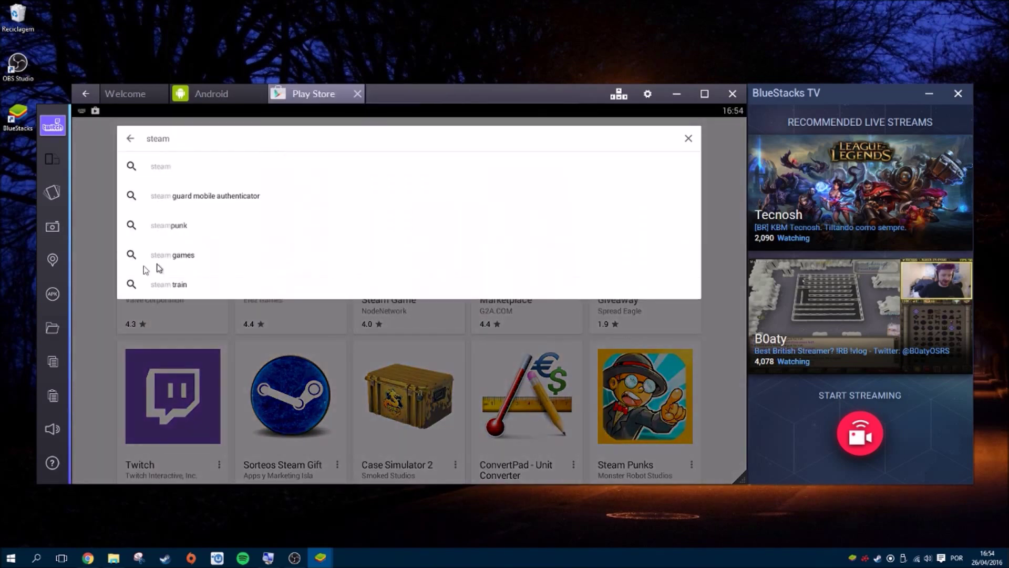
scroll(92, 270, down, 10)
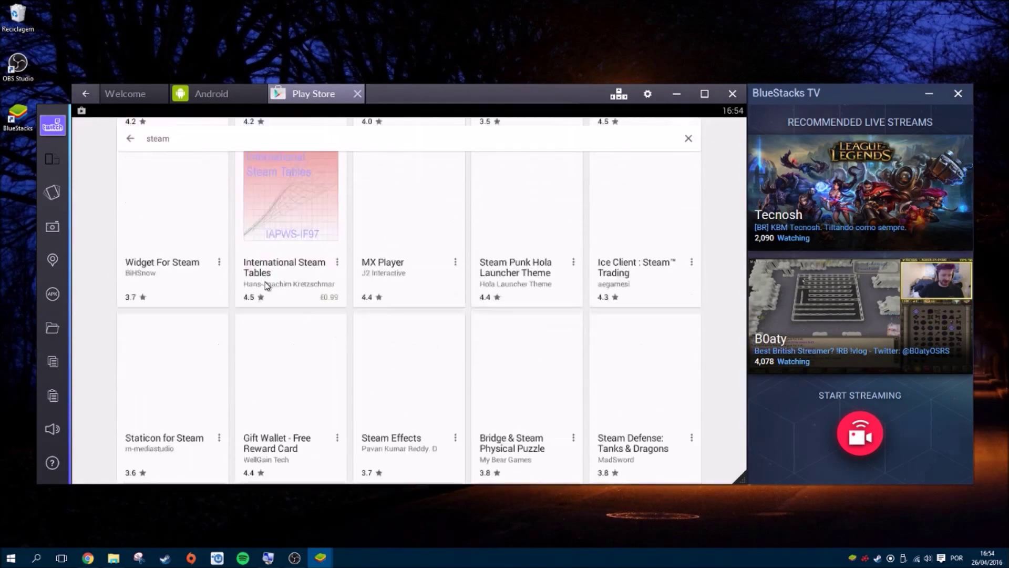
scroll(267, 286, up, 10)
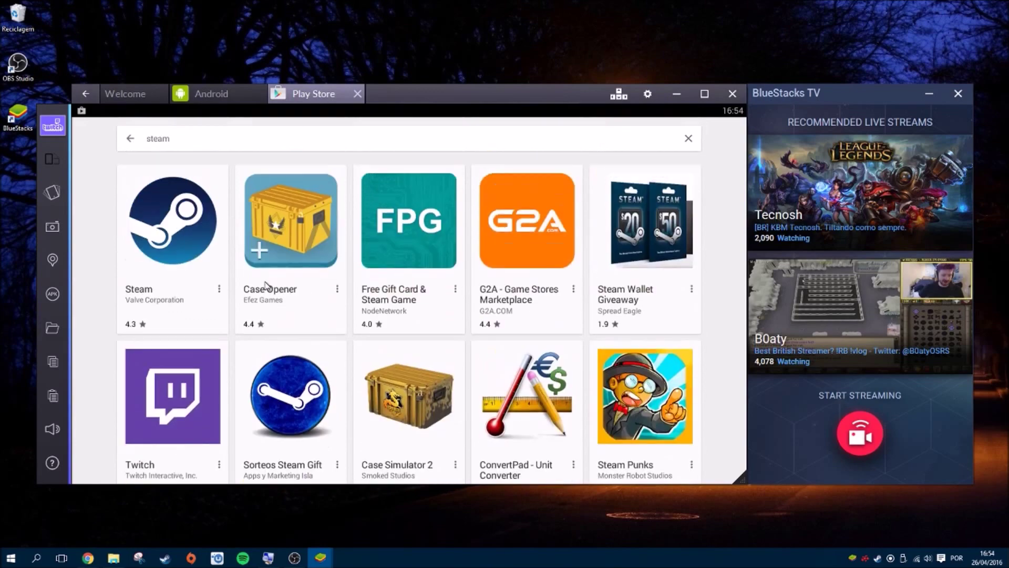
click(193, 301)
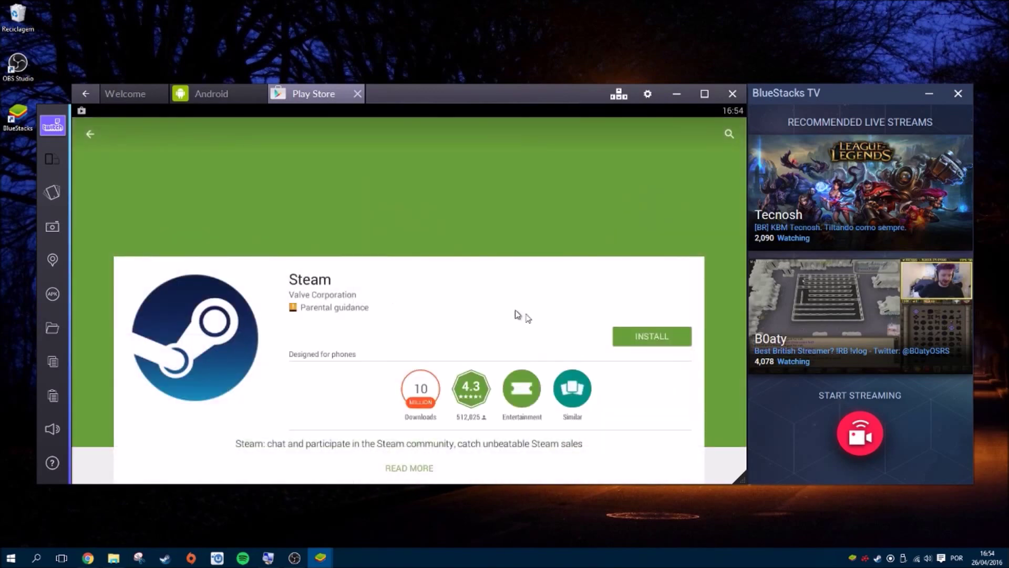
- Install the Steam app with its requested device ID and call information permission accepted, look over its store page and open it
click(665, 341)
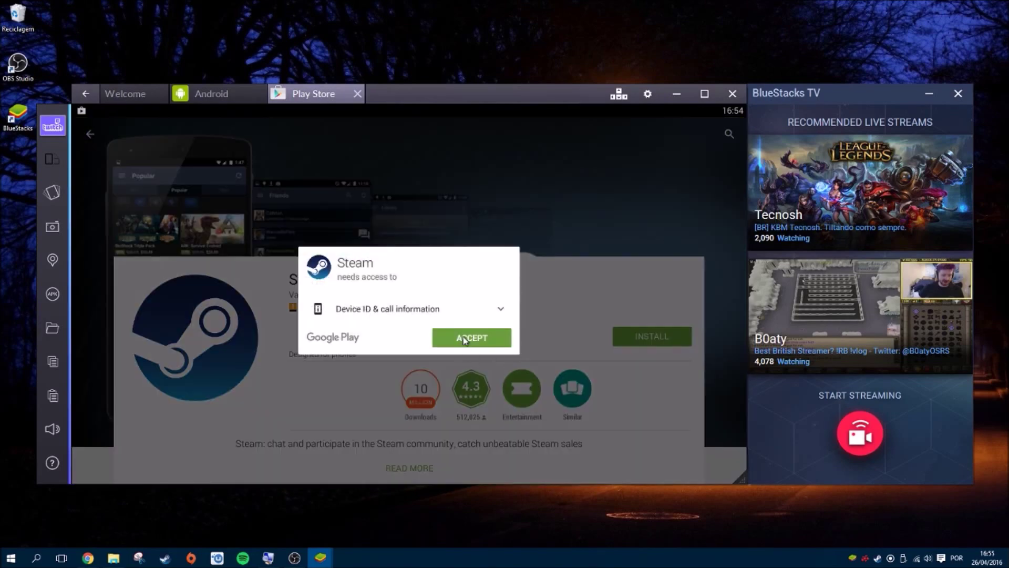
click(463, 338)
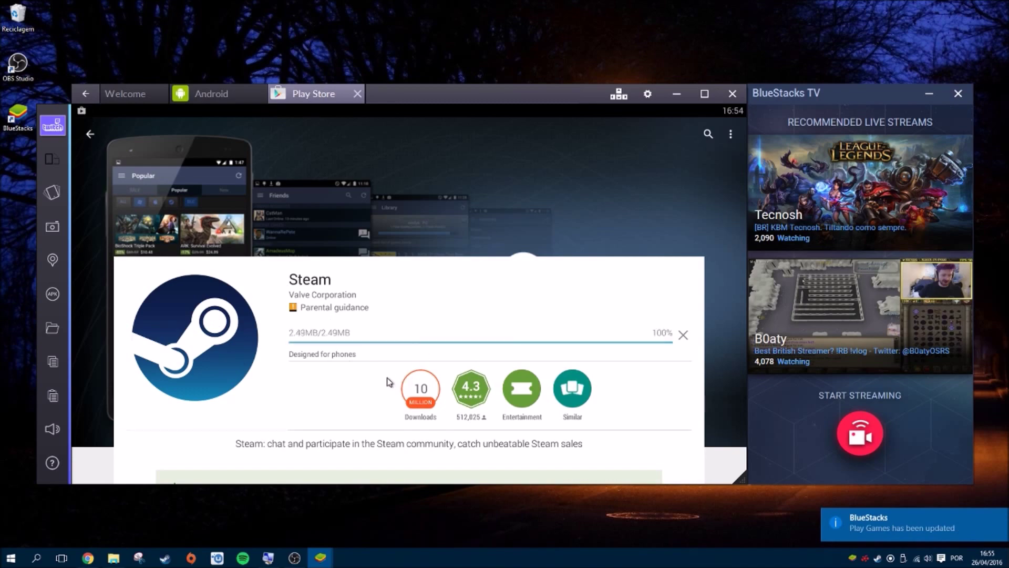
scroll(389, 383, down, 3)
scroll(389, 382, down, 5)
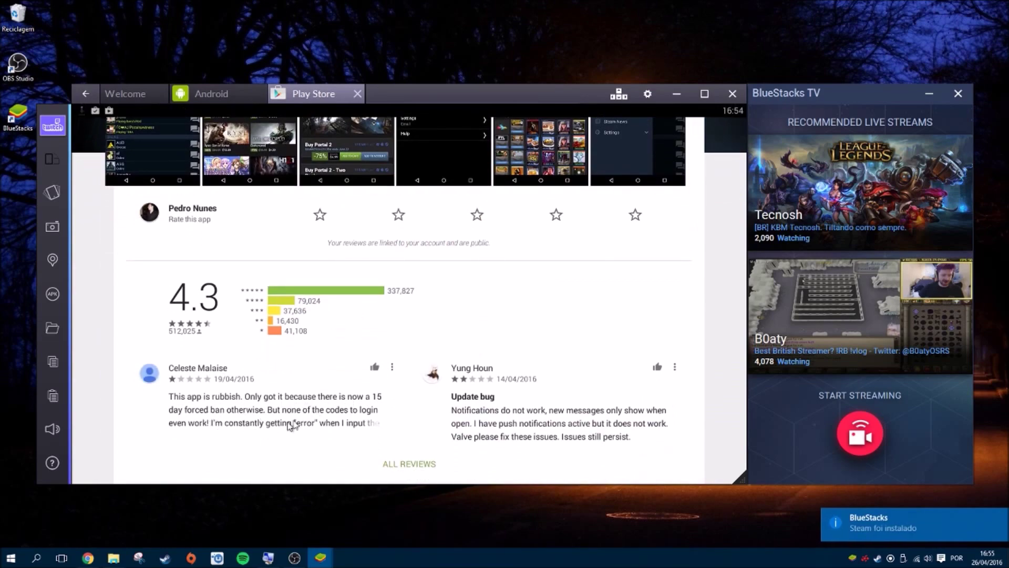
scroll(329, 415, up, 8)
scroll(329, 410, up, 3)
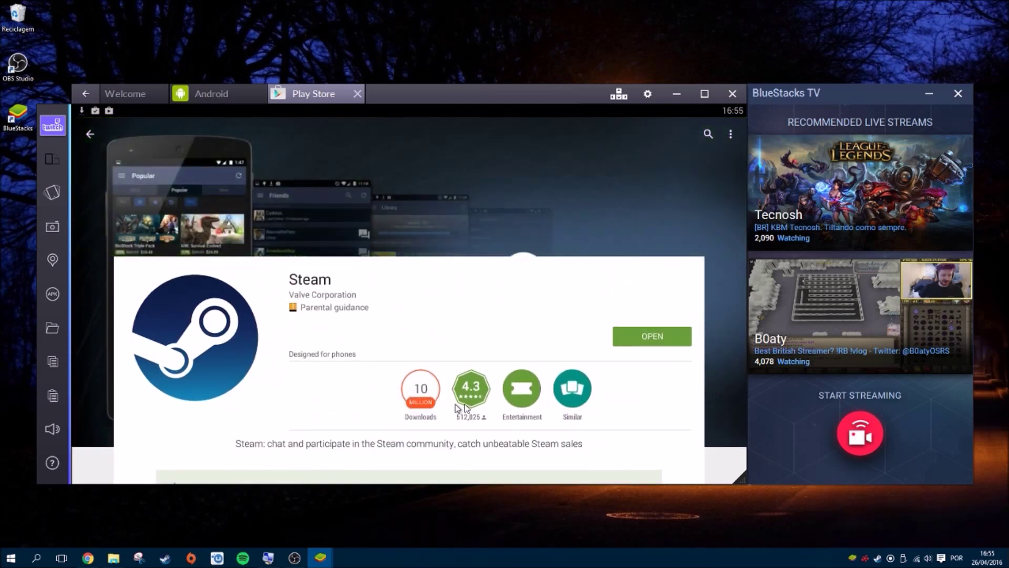
click(644, 339)
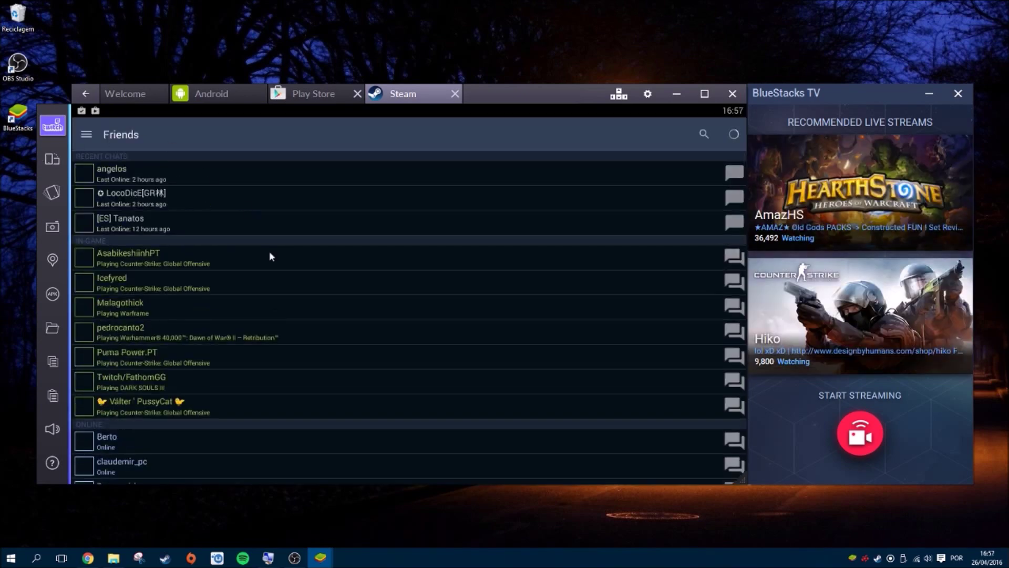
- View the Steam Guard page and the Confirmations page in the Steam mobile app
click(83, 135)
click(154, 179)
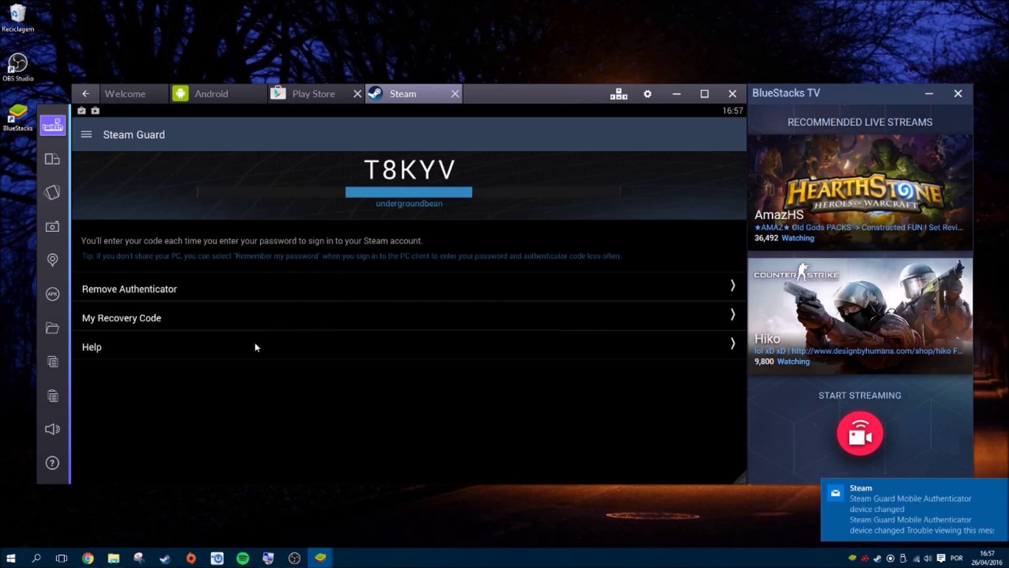
click(92, 139)
click(152, 202)
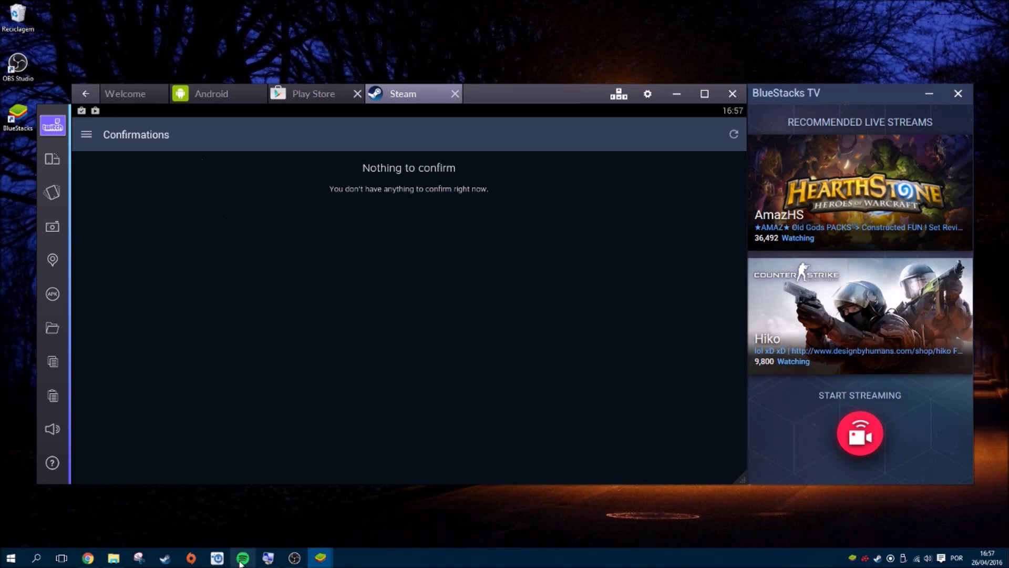
- Switch to the Steam desktop client, look at the library and open the Community Market
click(877, 562)
click(111, 28)
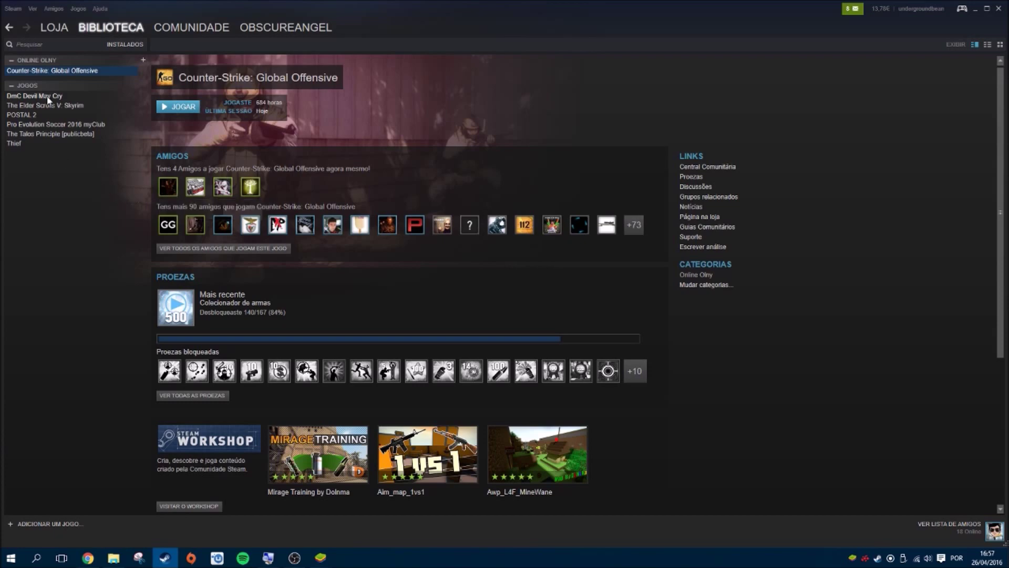
click(185, 32)
mouse_move(180, 23)
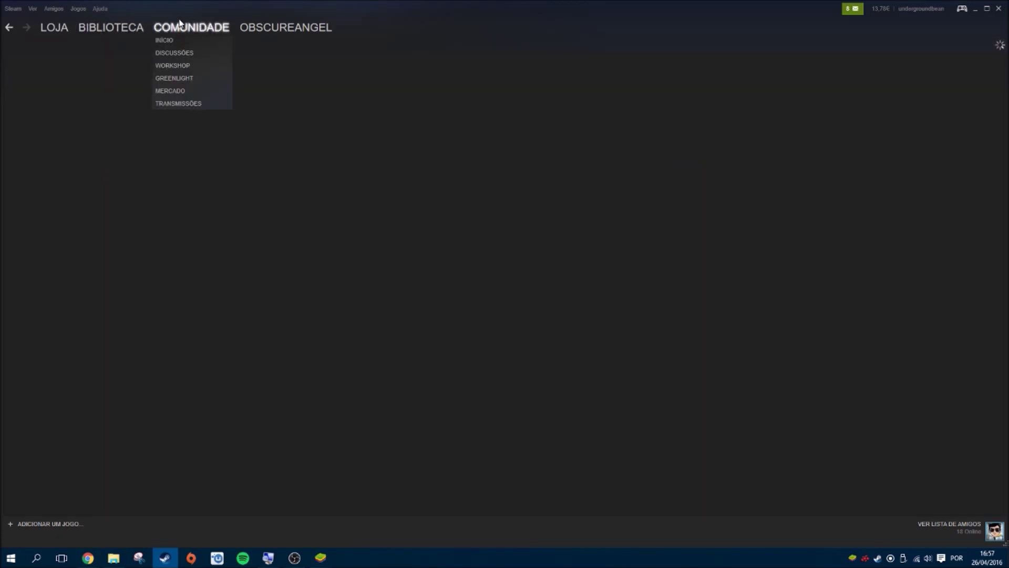
click(177, 91)
- Open the item inventory, look through the Team Fortress 2 items and select the Chapéu de Recompensa
mouse_move(279, 32)
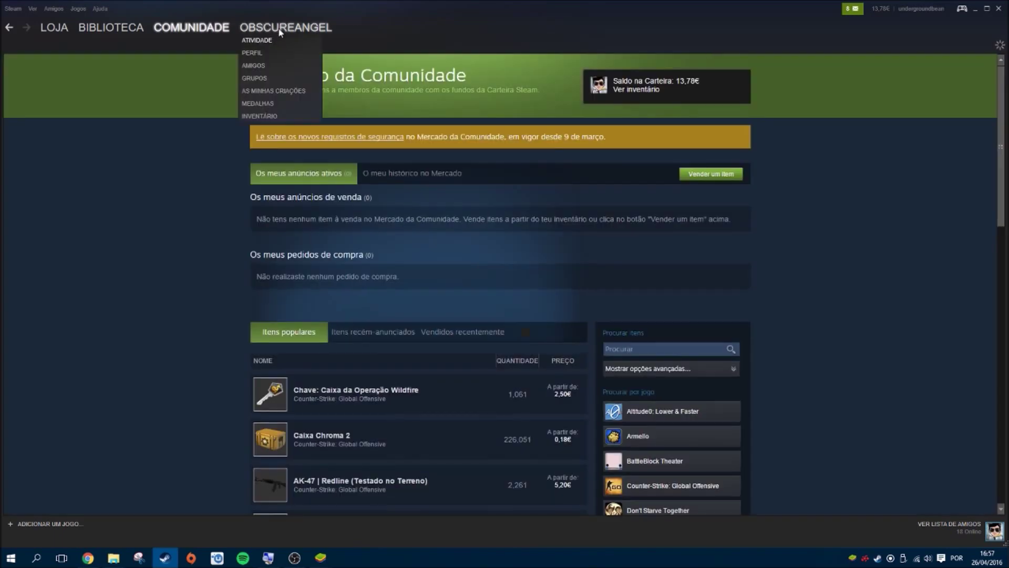
click(260, 117)
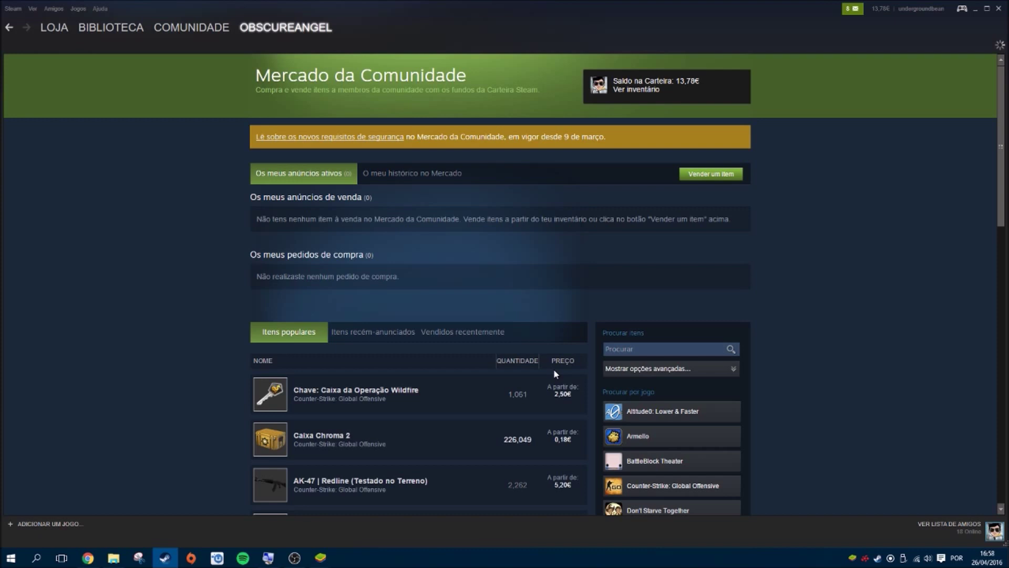
scroll(536, 368, down, 2)
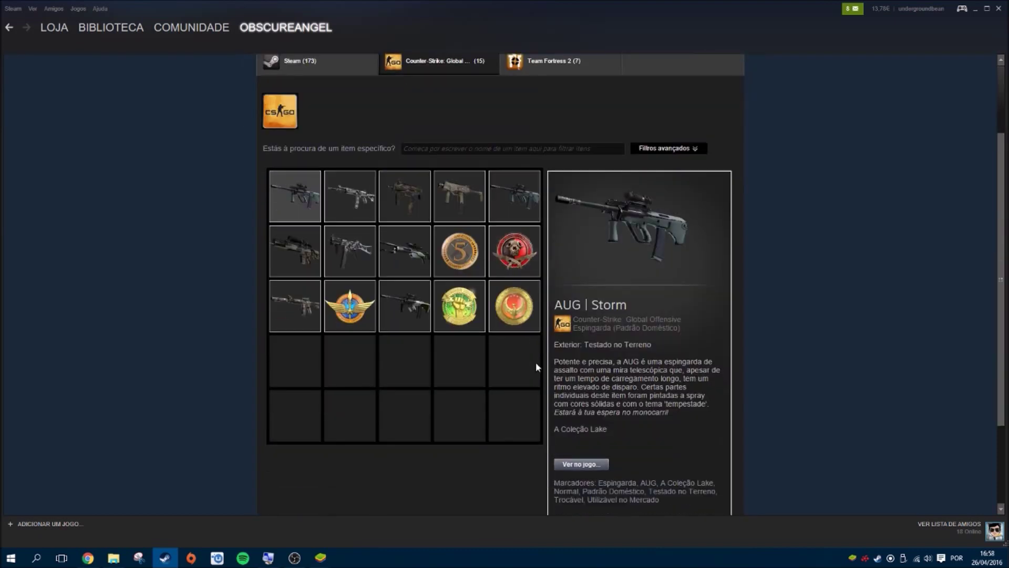
scroll(415, 252, up, 3)
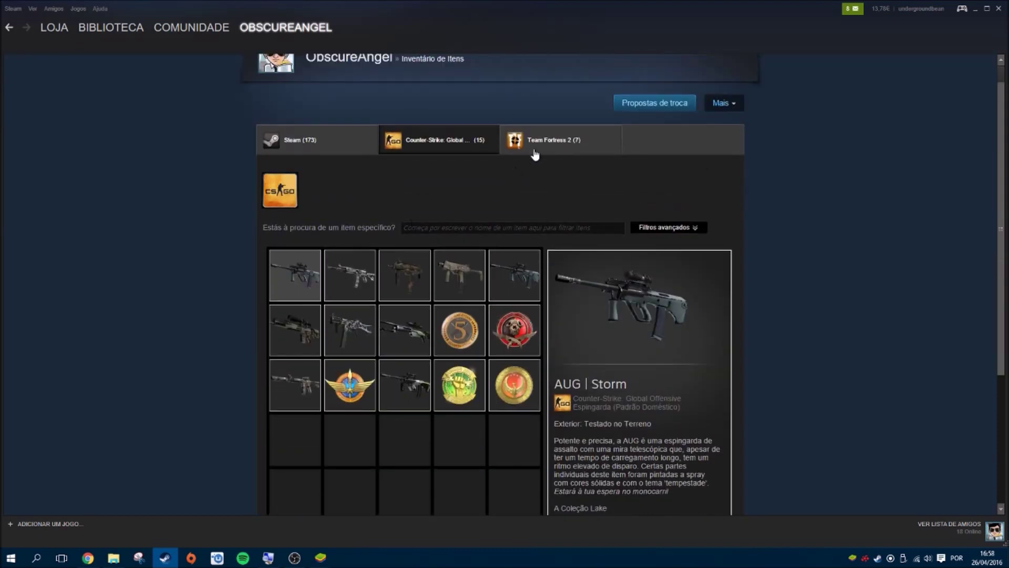
click(541, 142)
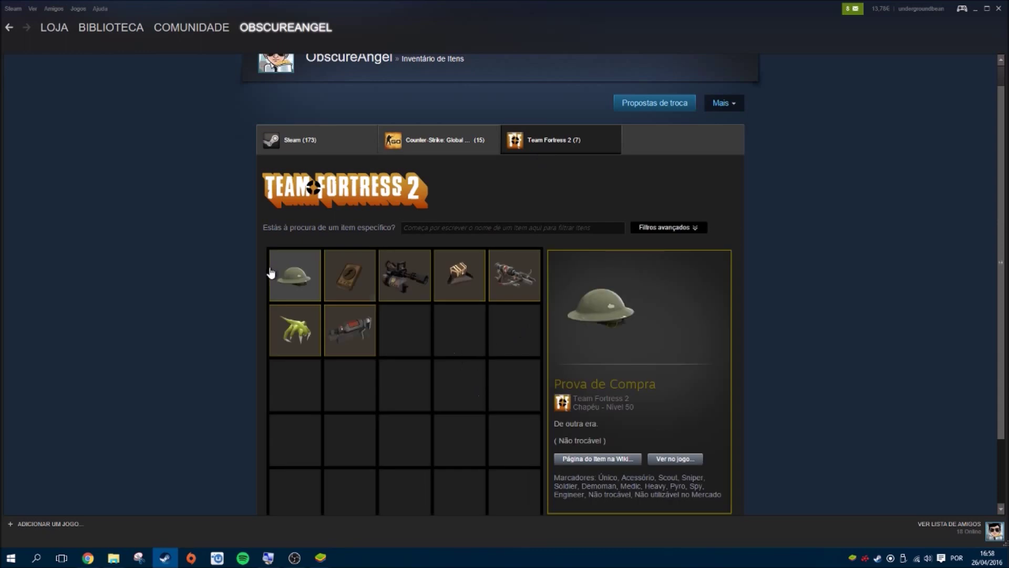
scroll(300, 285, down, 2)
click(347, 208)
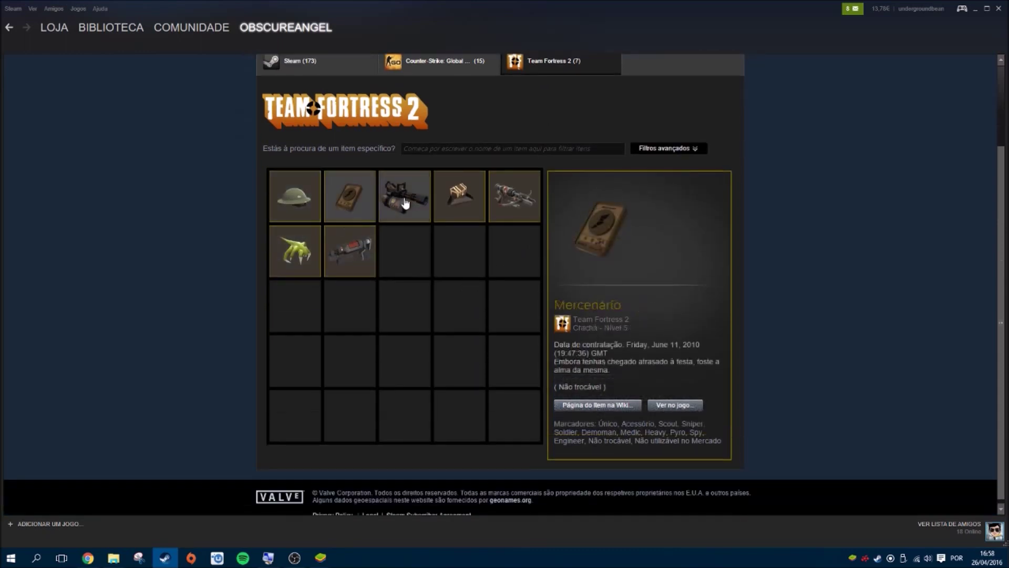
click(405, 205)
click(474, 201)
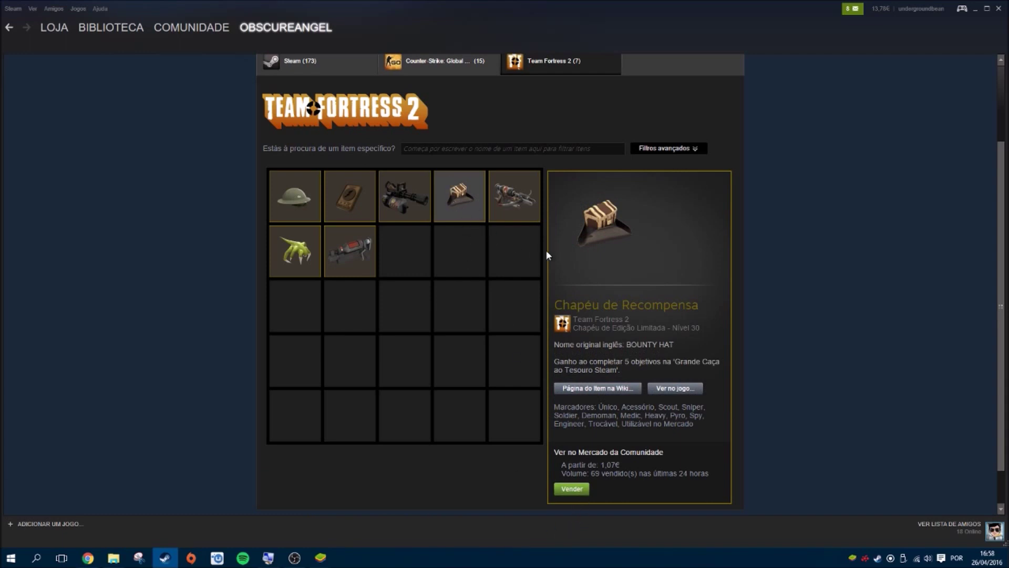
- Put the Chapéu de Recompensa up for sale with 0.94€ to receive, accepting the Steam Subscriber Agreement and acknowledging the additional confirmation
click(572, 488)
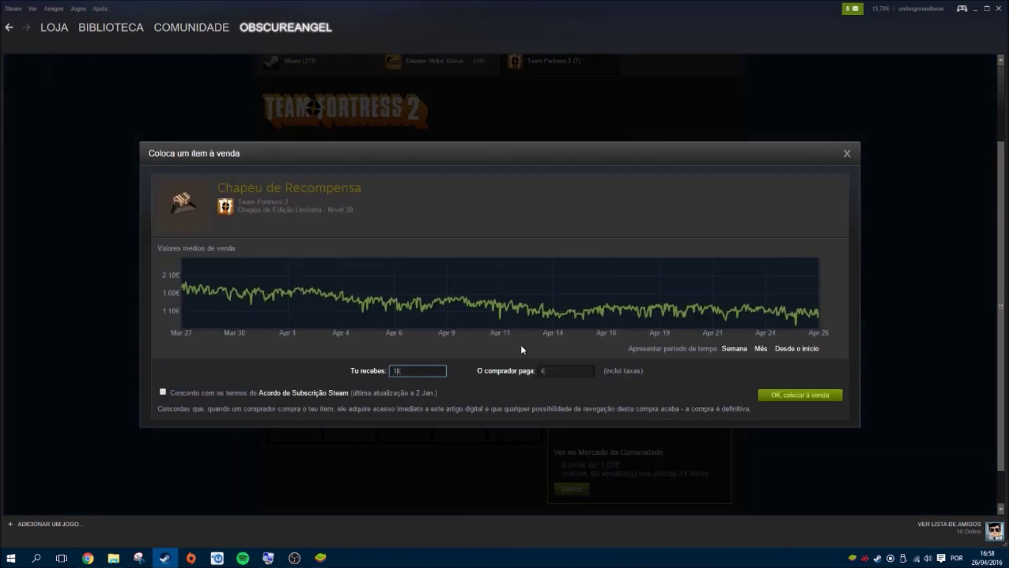
text(0.95)
key(BackSpace)
text(4)
click(162, 392)
click(809, 395)
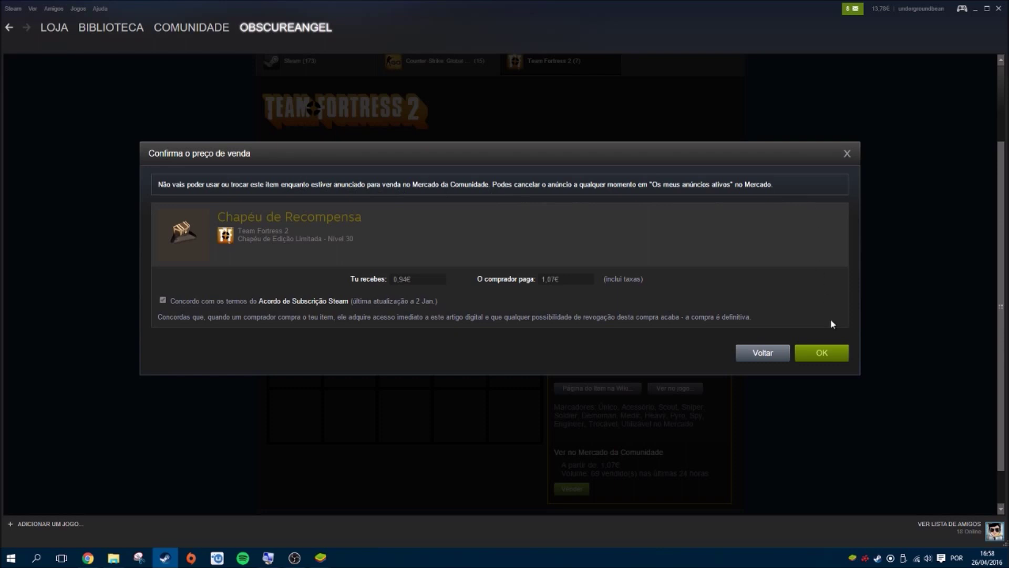
click(834, 358)
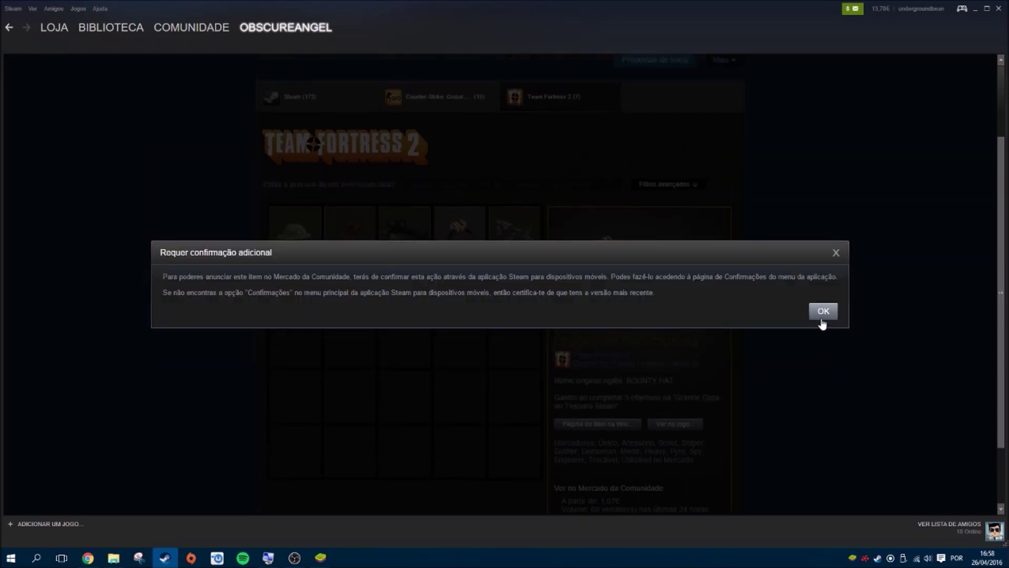
click(823, 312)
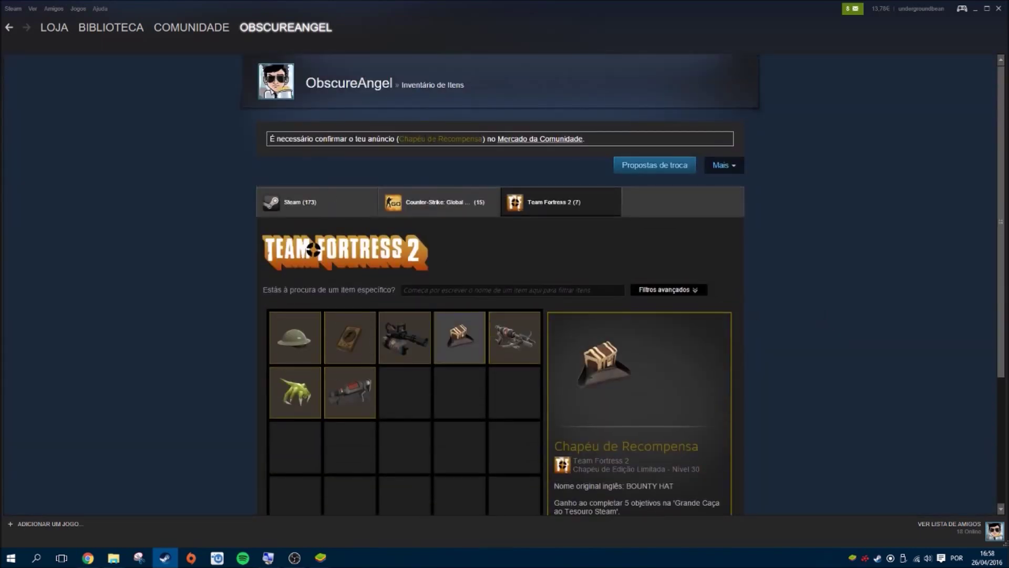
- Check the pending listing on the Community Market, then switch to BlueStacks and approve the Bounty Hat listing in the Steam app's Confirmations
click(203, 30)
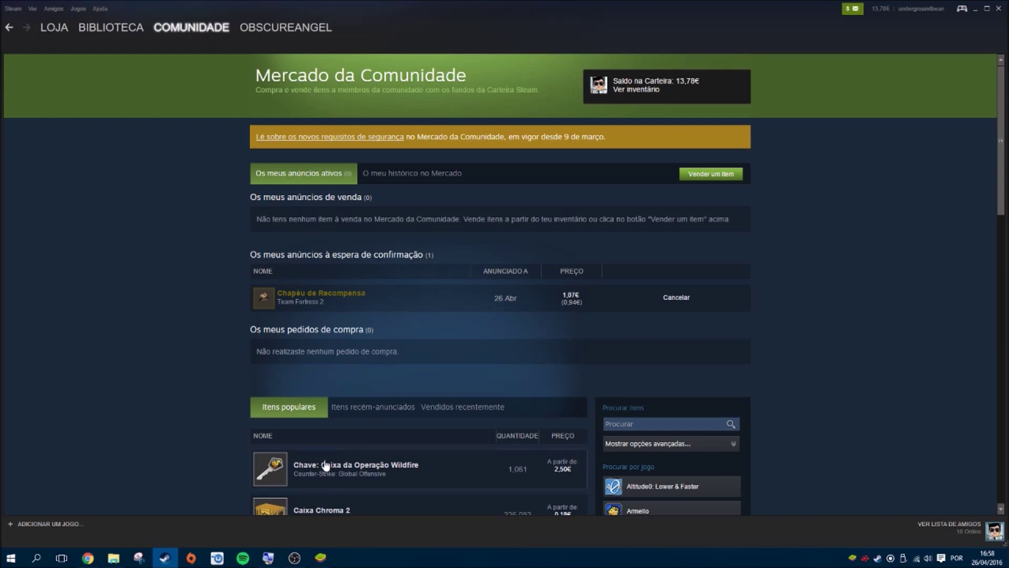
click(294, 558)
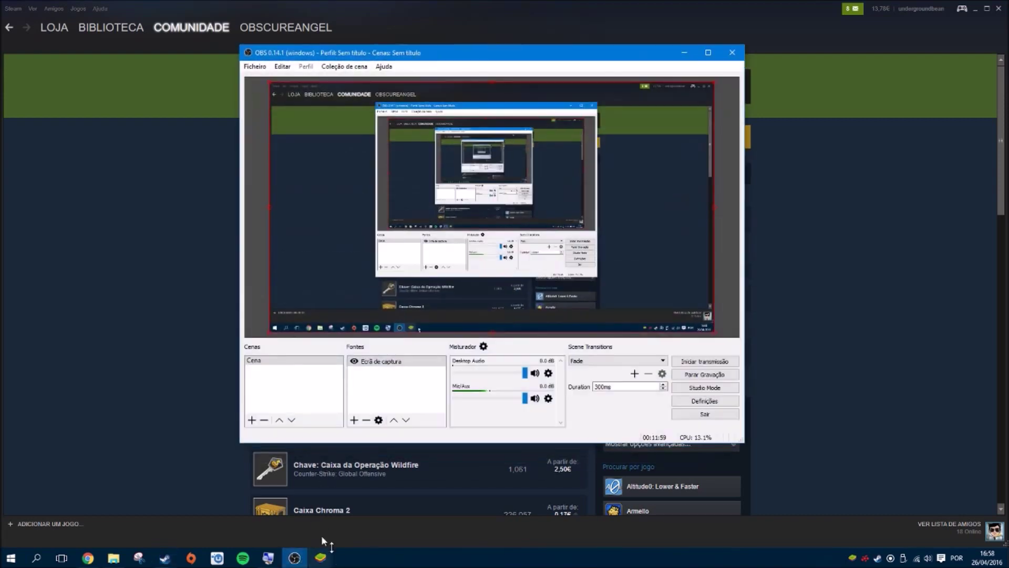
click(683, 53)
mouse_move(320, 563)
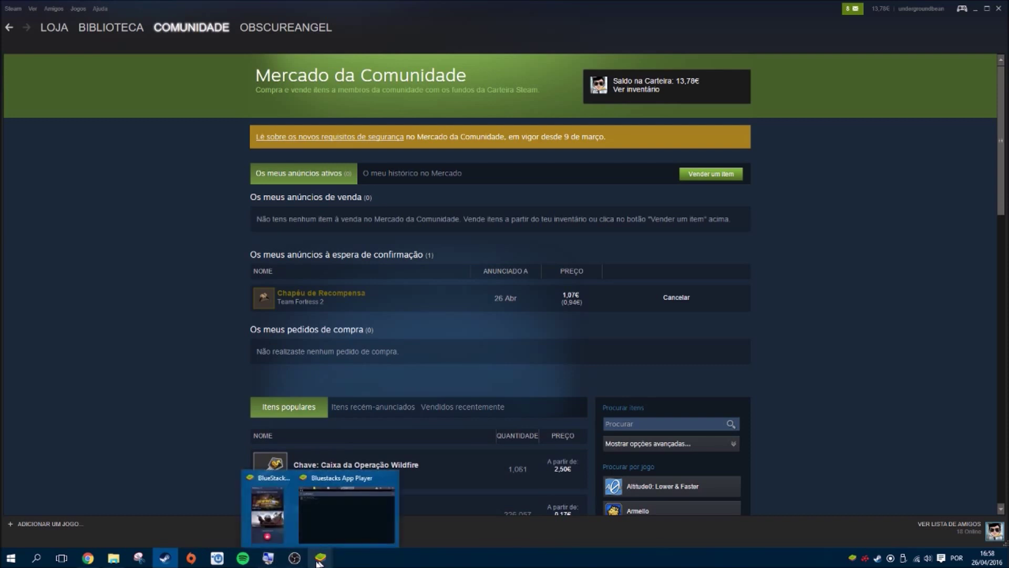
click(333, 524)
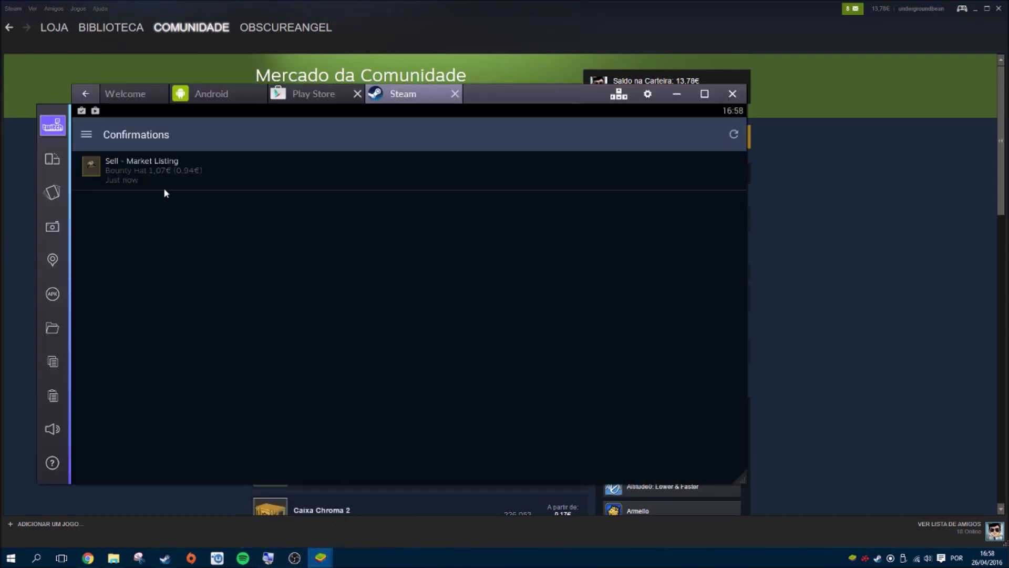
click(226, 168)
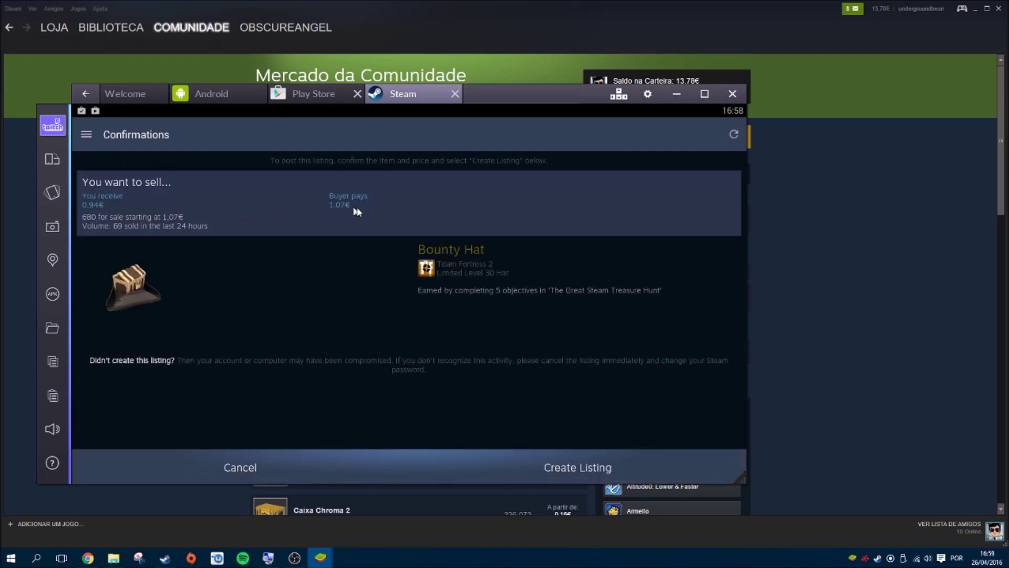
click(571, 468)
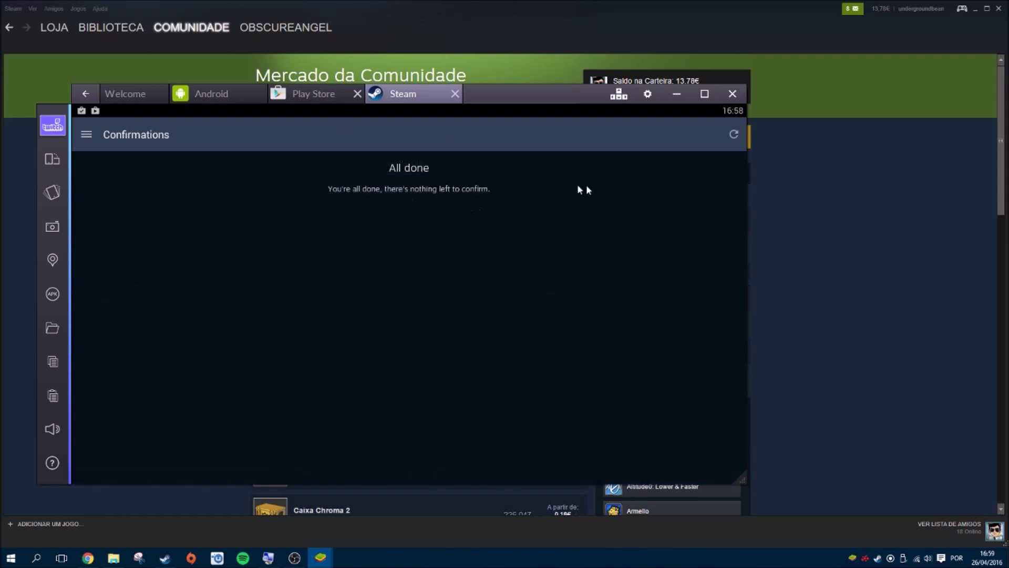
- Close BlueStacks, declining further app notifications, and close the Steam desktop window
click(733, 93)
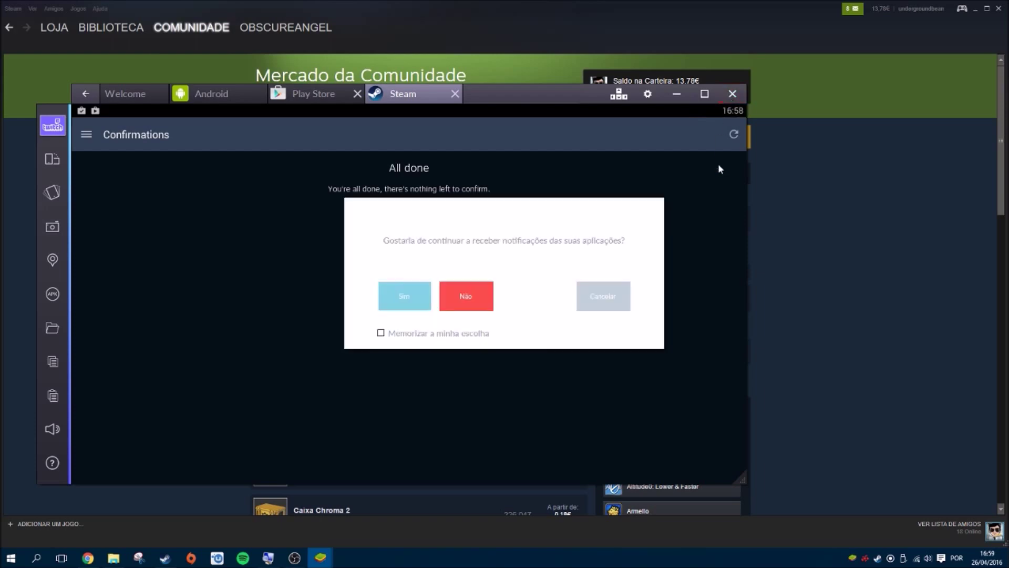
click(463, 296)
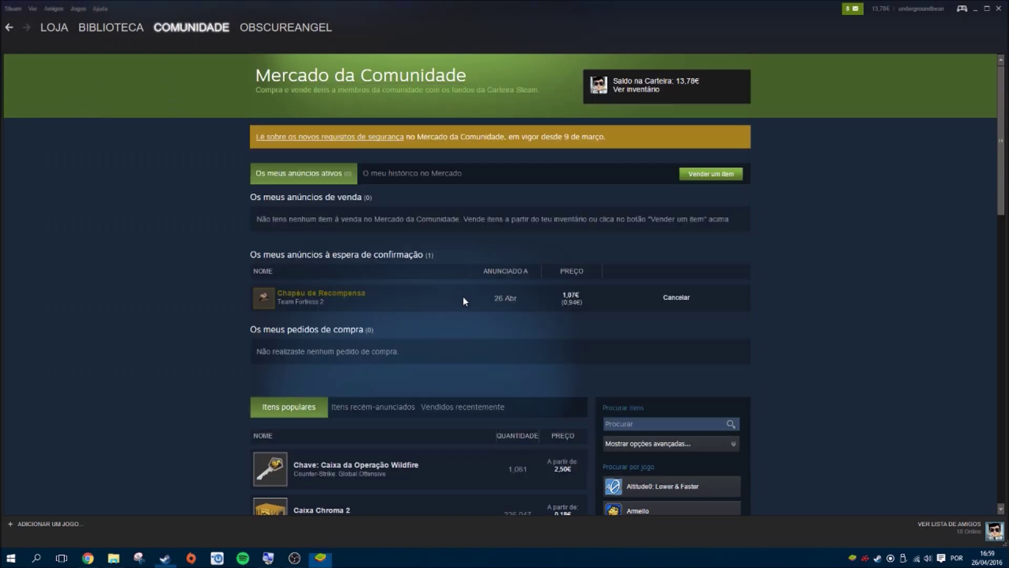
click(999, 9)
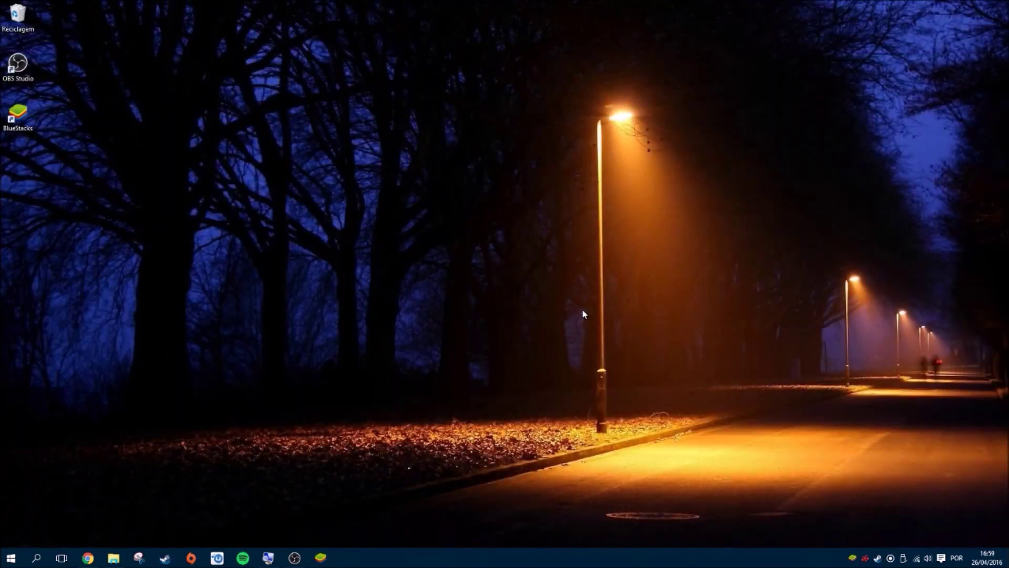
- Open Task Manager, examine the BlueStacks background processes and quit BlueStacks from the notification area
key(ctrl+shift+Escape)
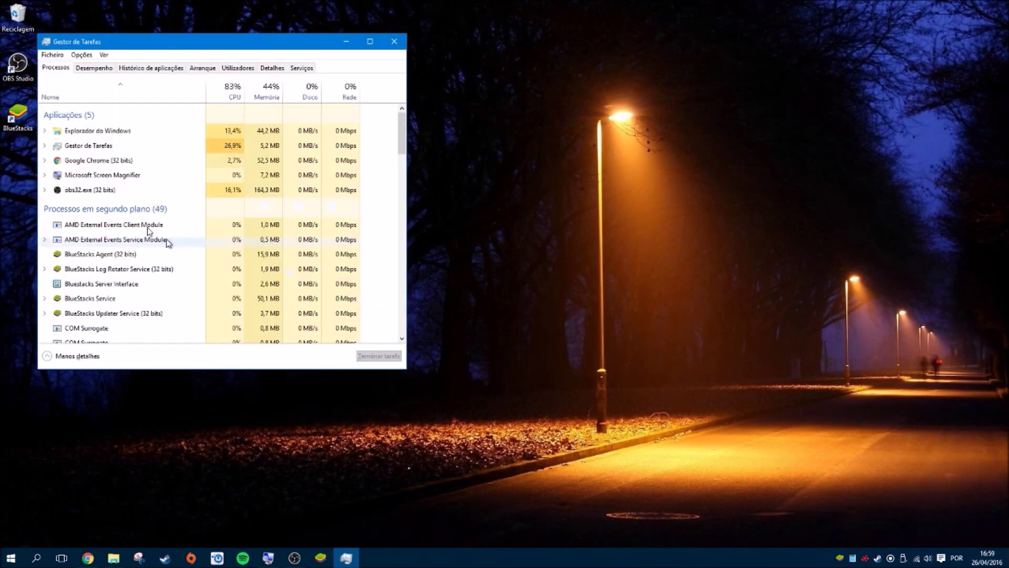
scroll(183, 226, down, 2)
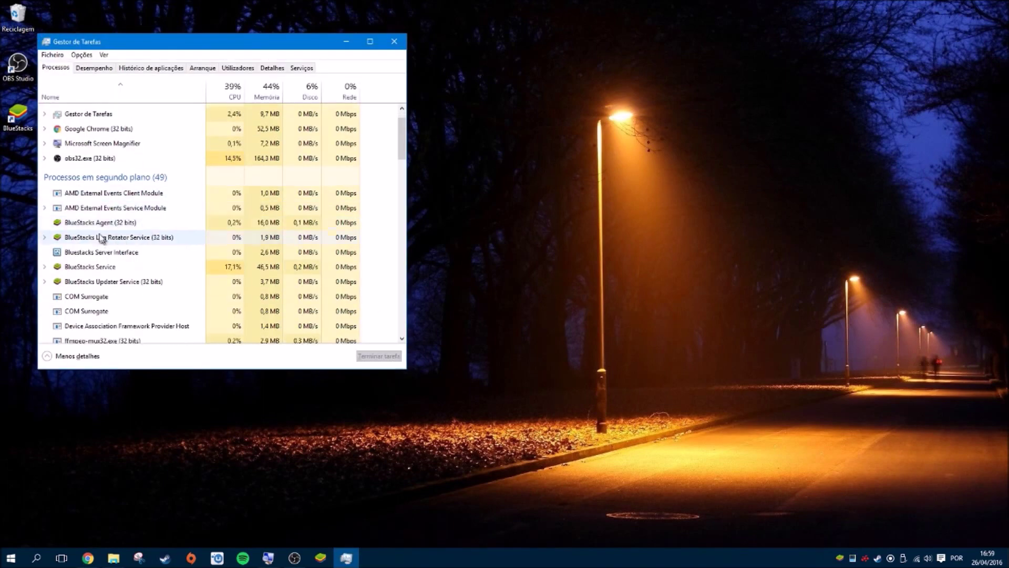
click(102, 234)
click(93, 268)
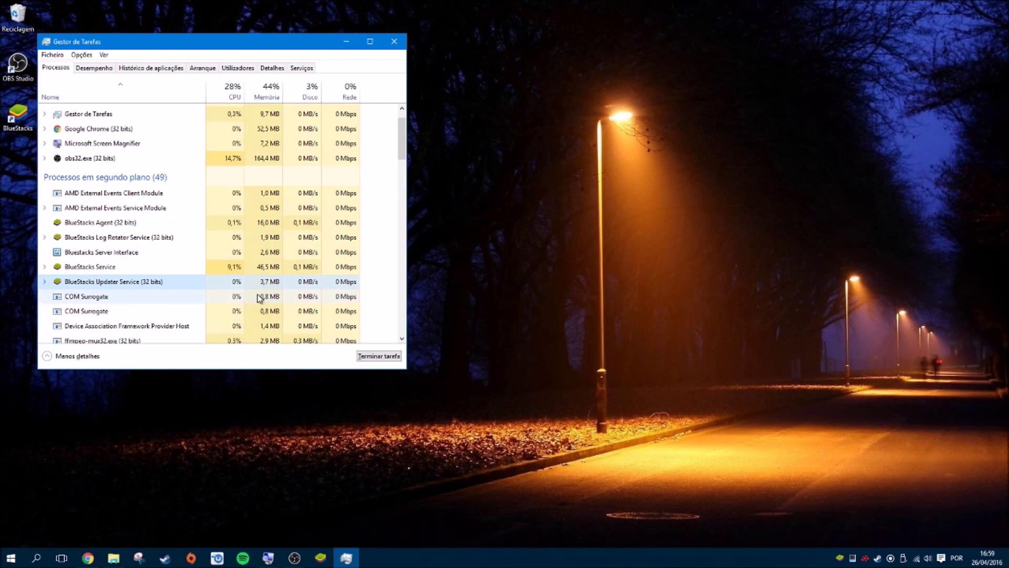
click(830, 562)
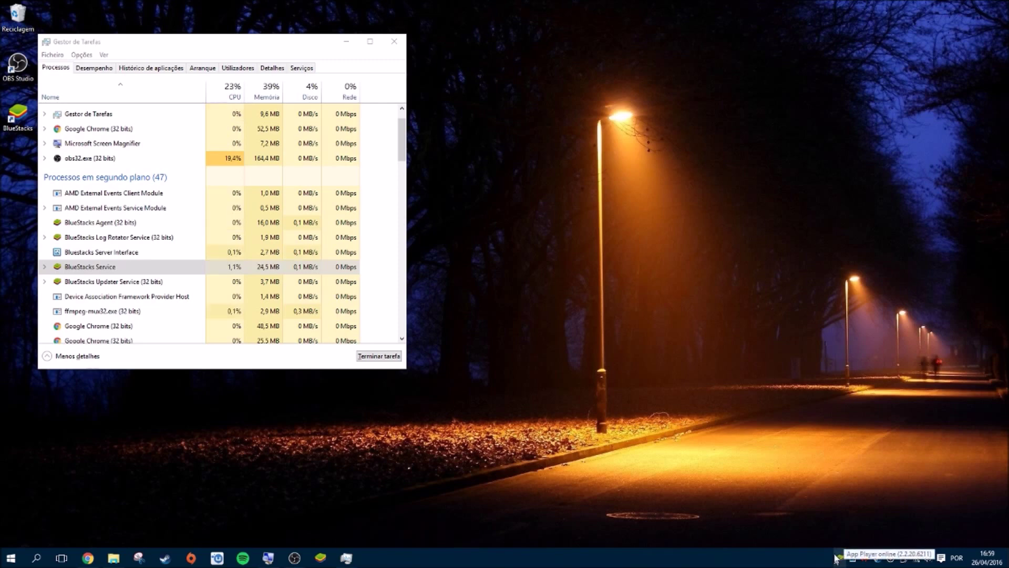
- Check the BlueStacks Agent entry among the startup programs in Task Manager
click(202, 67)
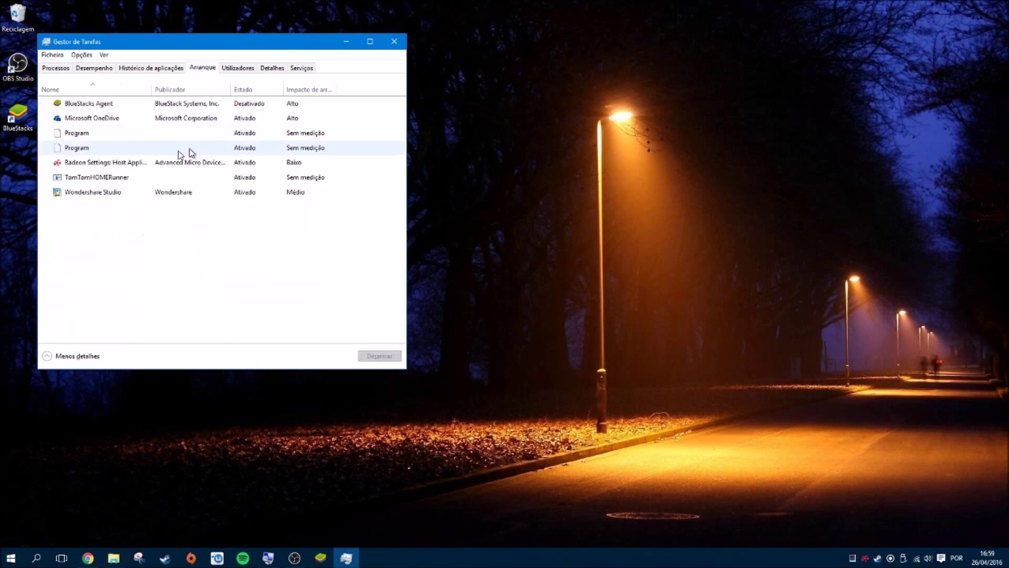
click(105, 108)
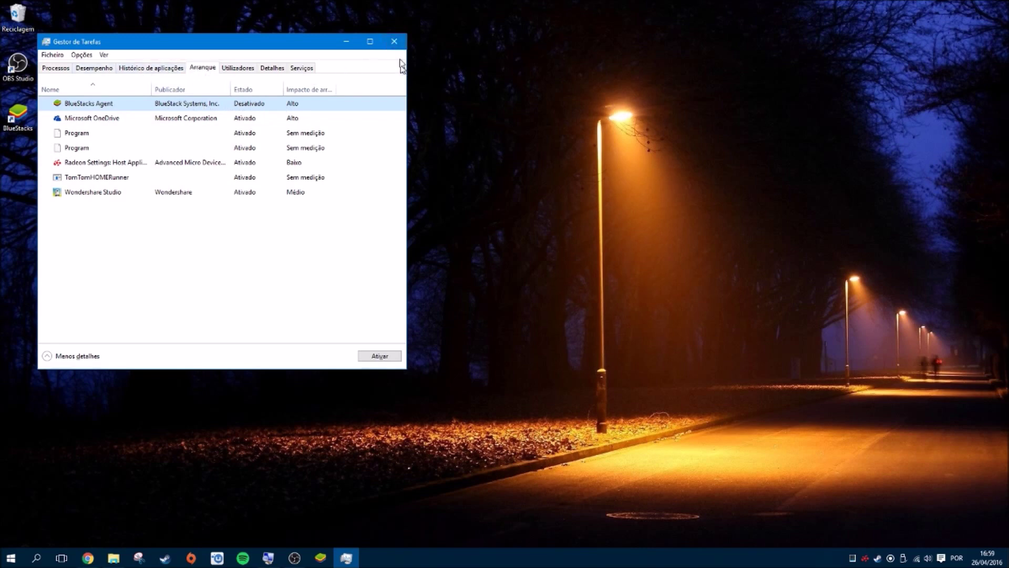
- End the BlueStacks Agent, BlueStacks Log Rotator Service and BlueStacks Updater Service background processes in Task Manager
click(92, 68)
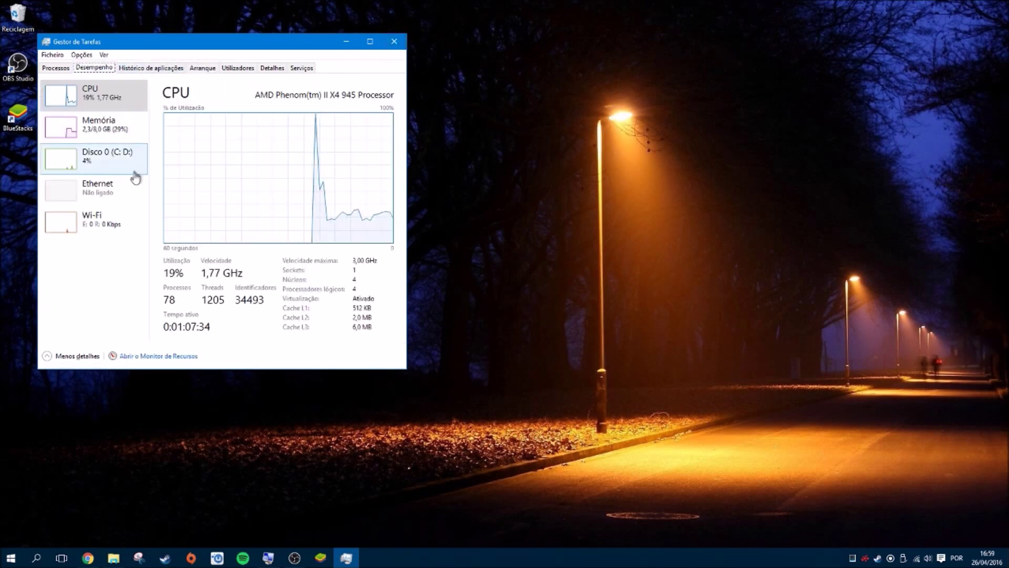
click(56, 67)
scroll(135, 168, down, 1)
scroll(127, 209, down, 1)
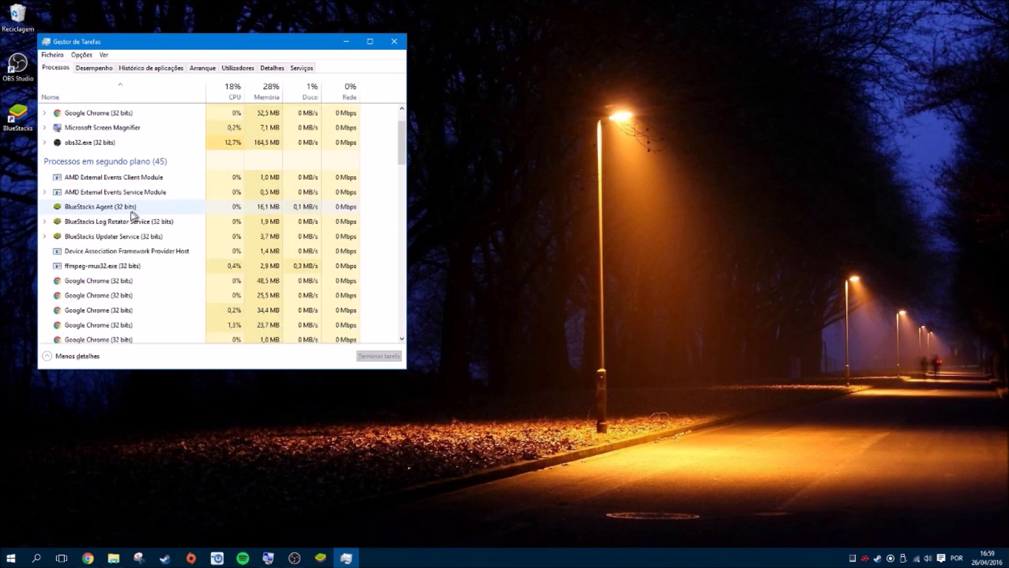
click(99, 207)
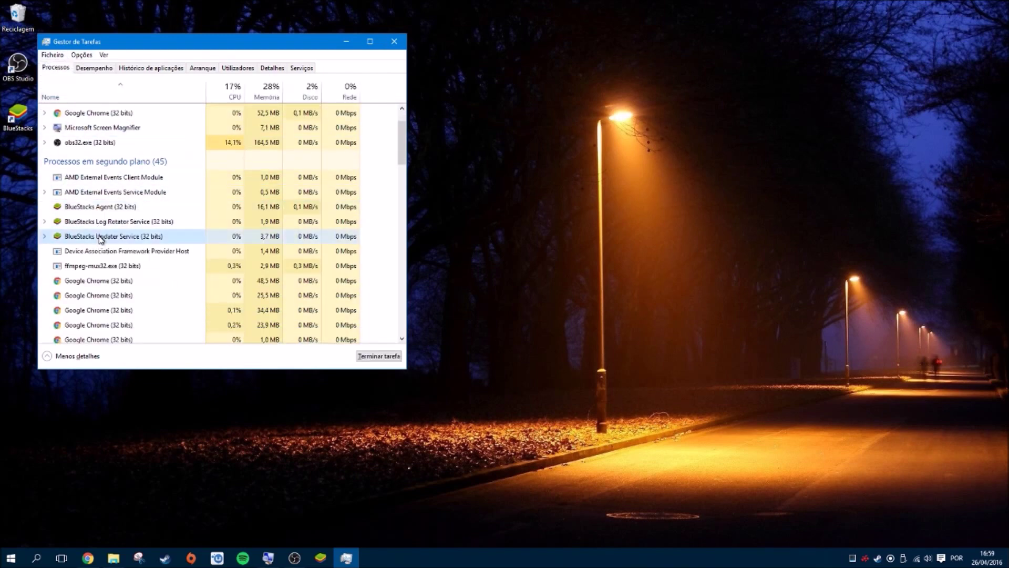
click(379, 356)
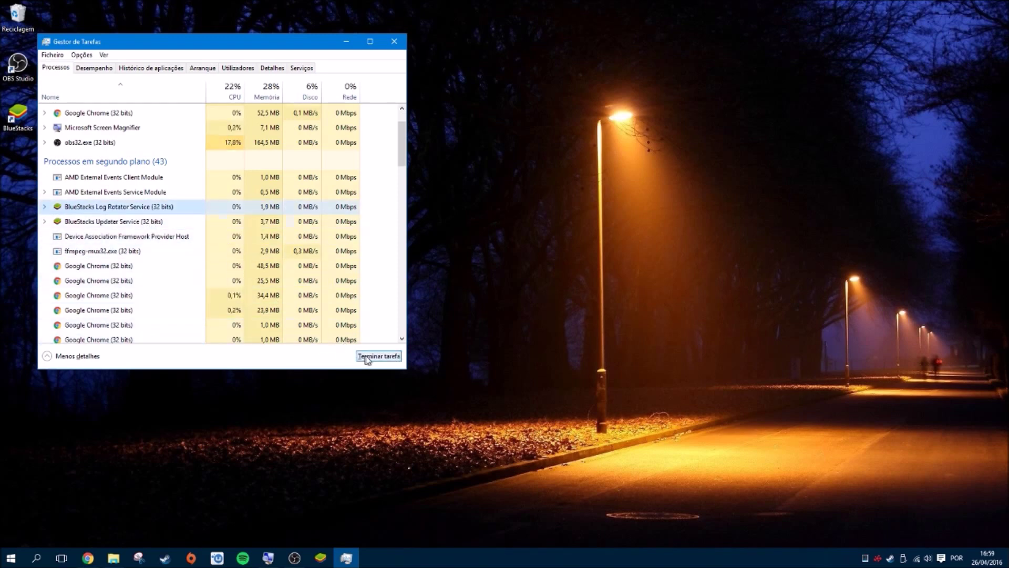
click(376, 356)
click(117, 208)
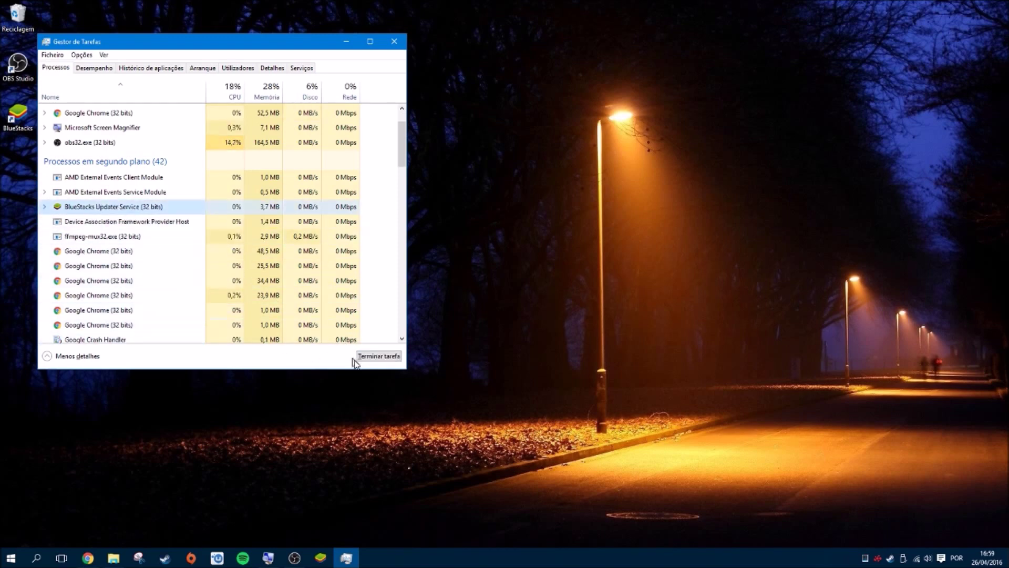
click(372, 361)
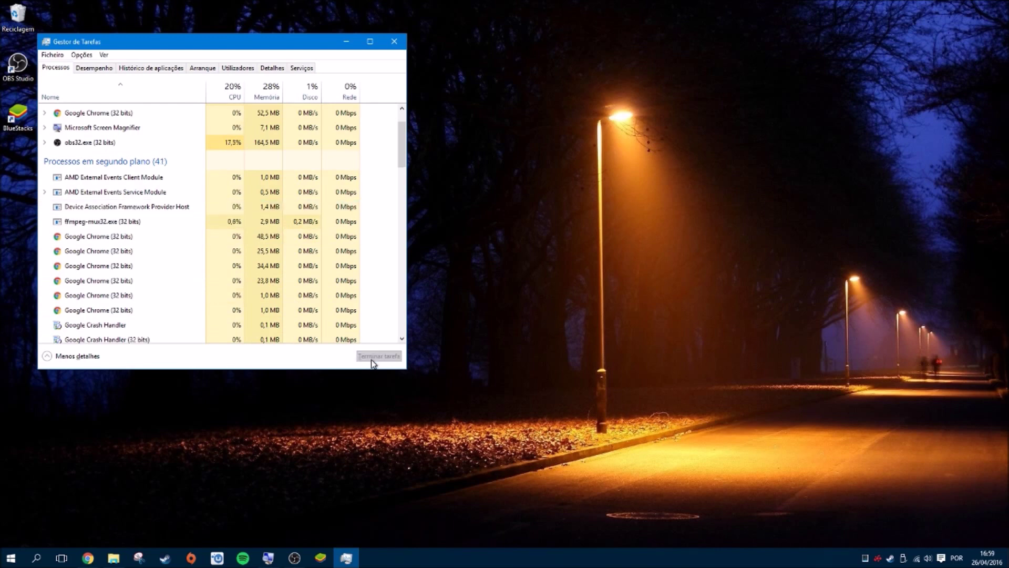
- Check the process list for remaining BlueStacks entries and close Task Manager
scroll(132, 185, down, 5)
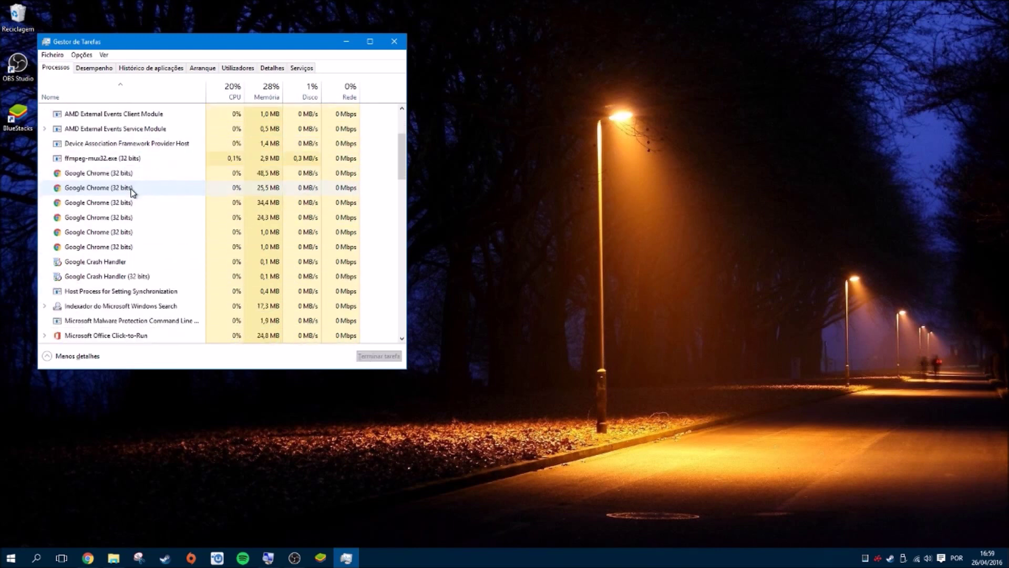
scroll(133, 189, up, 6)
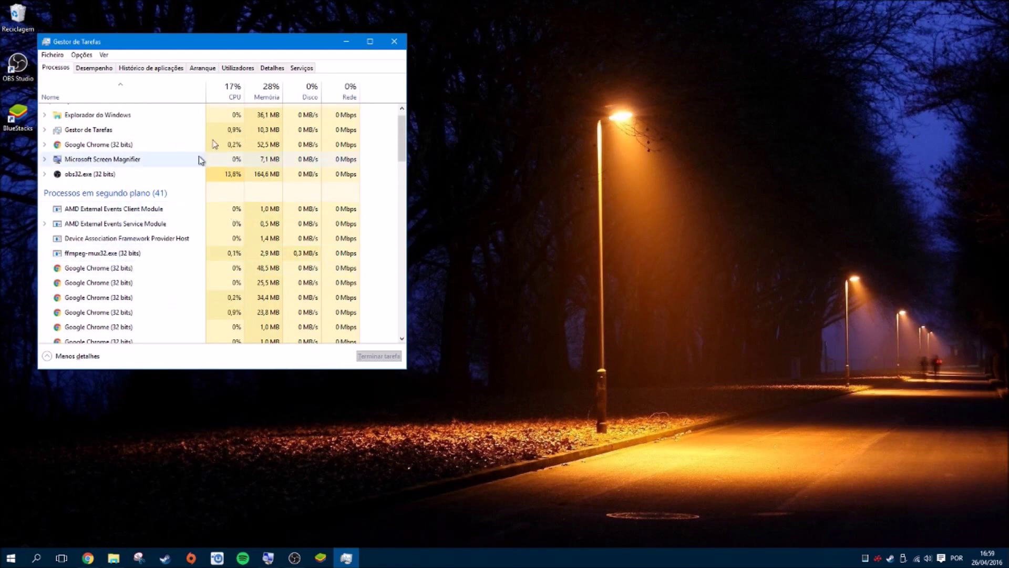
click(403, 46)
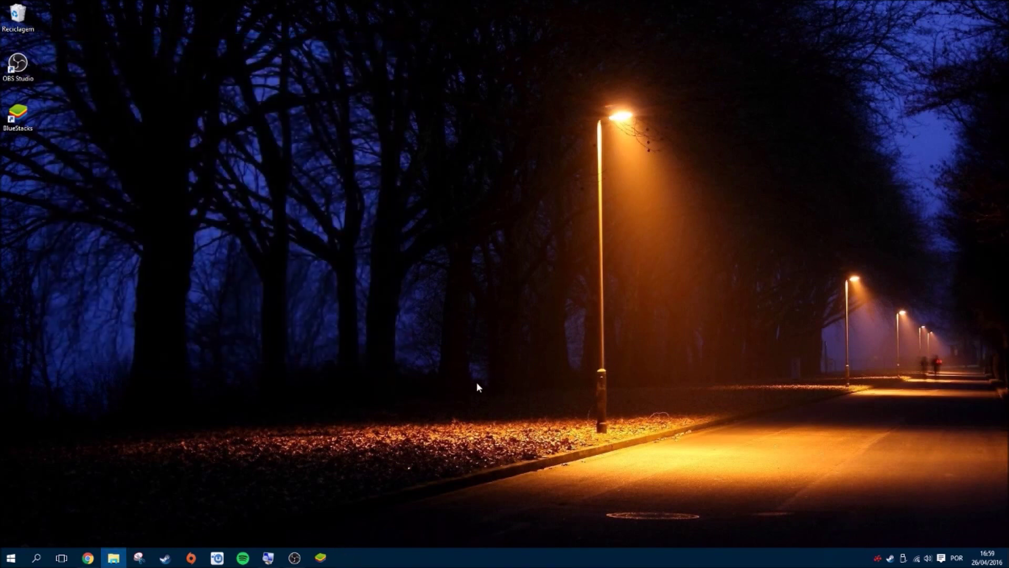